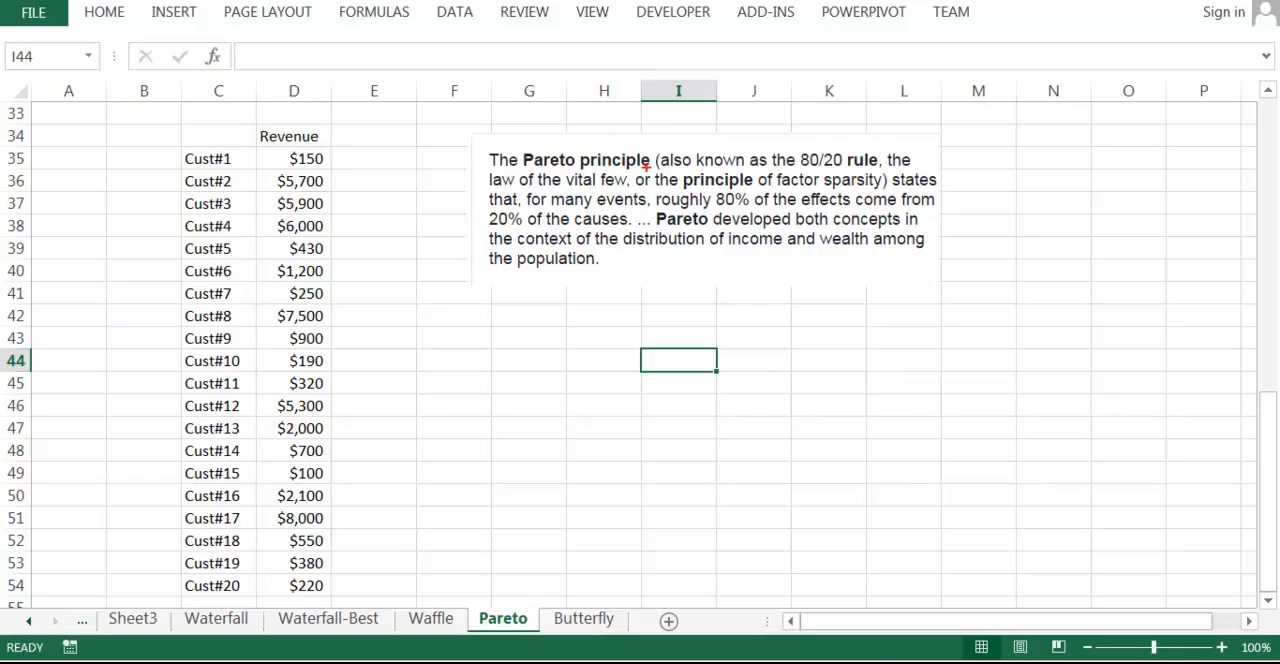
mouse_move(843, 147)
mouse_down()
mouse_move(798, 140)
mouse_move(844, 176)
mouse_move(823, 146)
mouse_up()
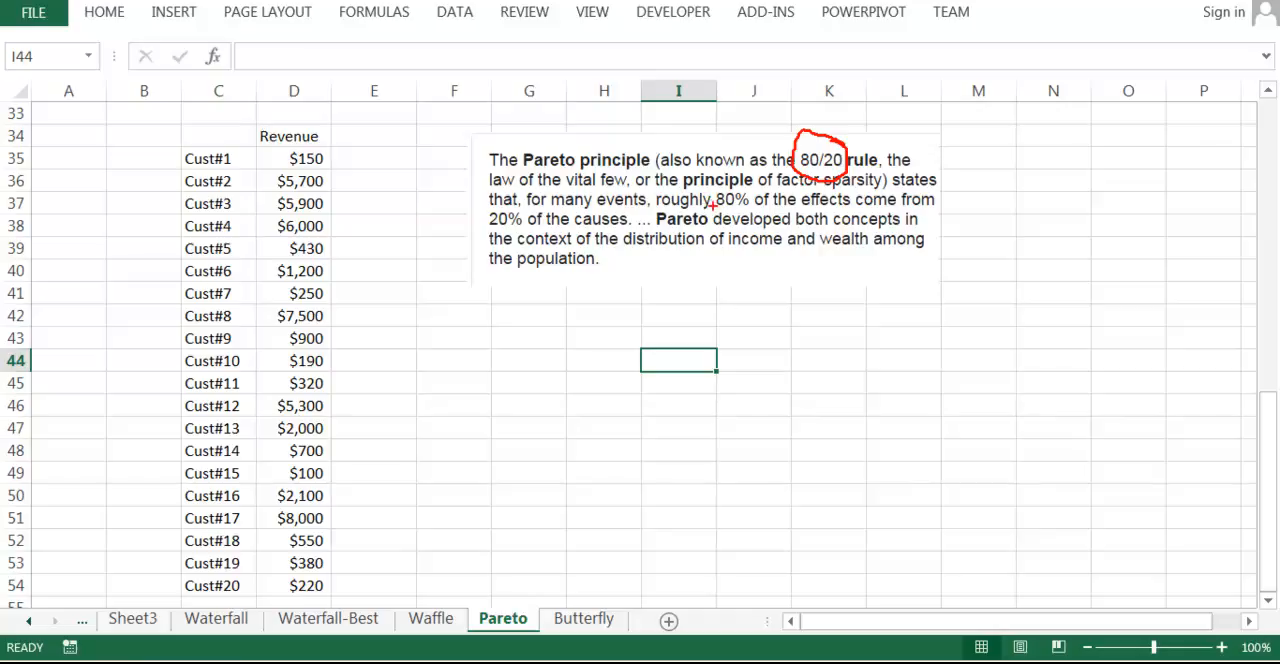
drag(706, 211, 824, 206)
drag(490, 230, 603, 222)
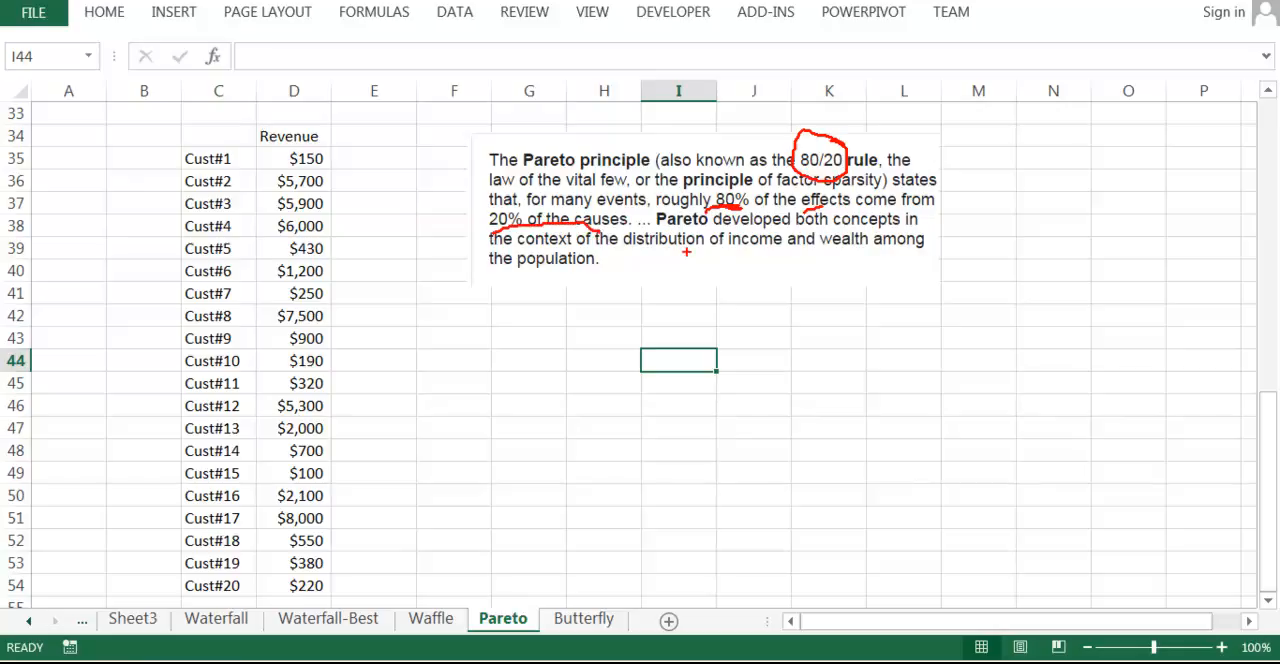
key(e)
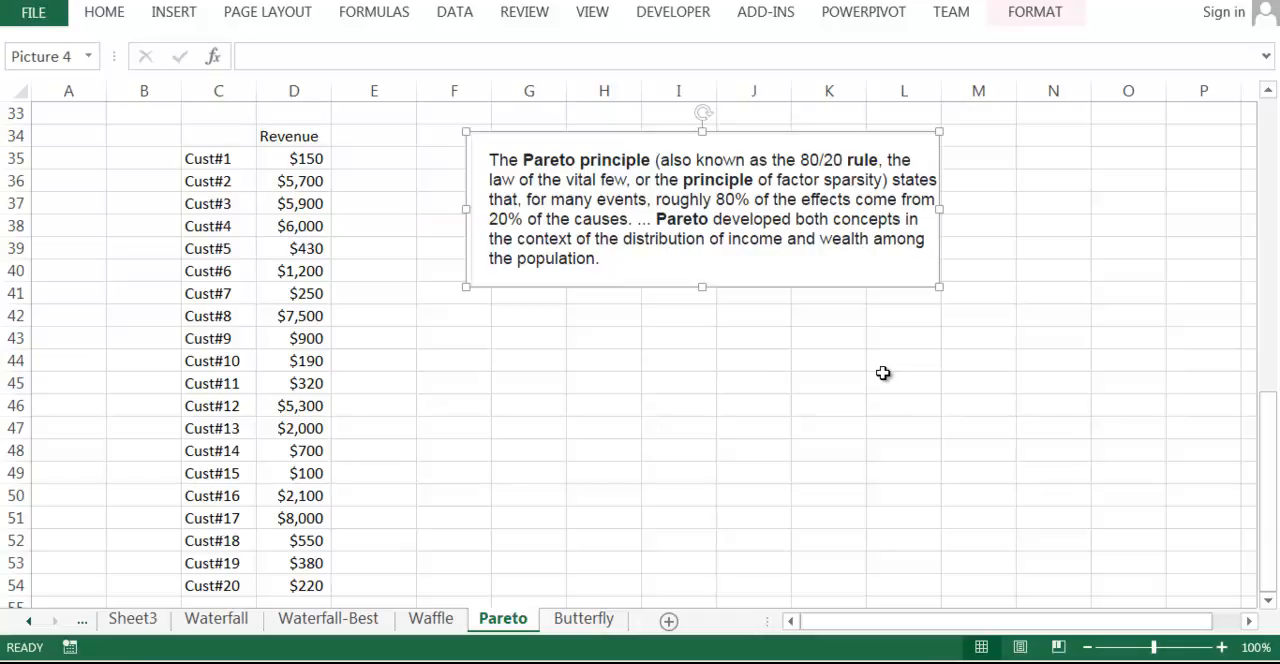
Delete the picture containing the Pareto principle description.
key(Delete)
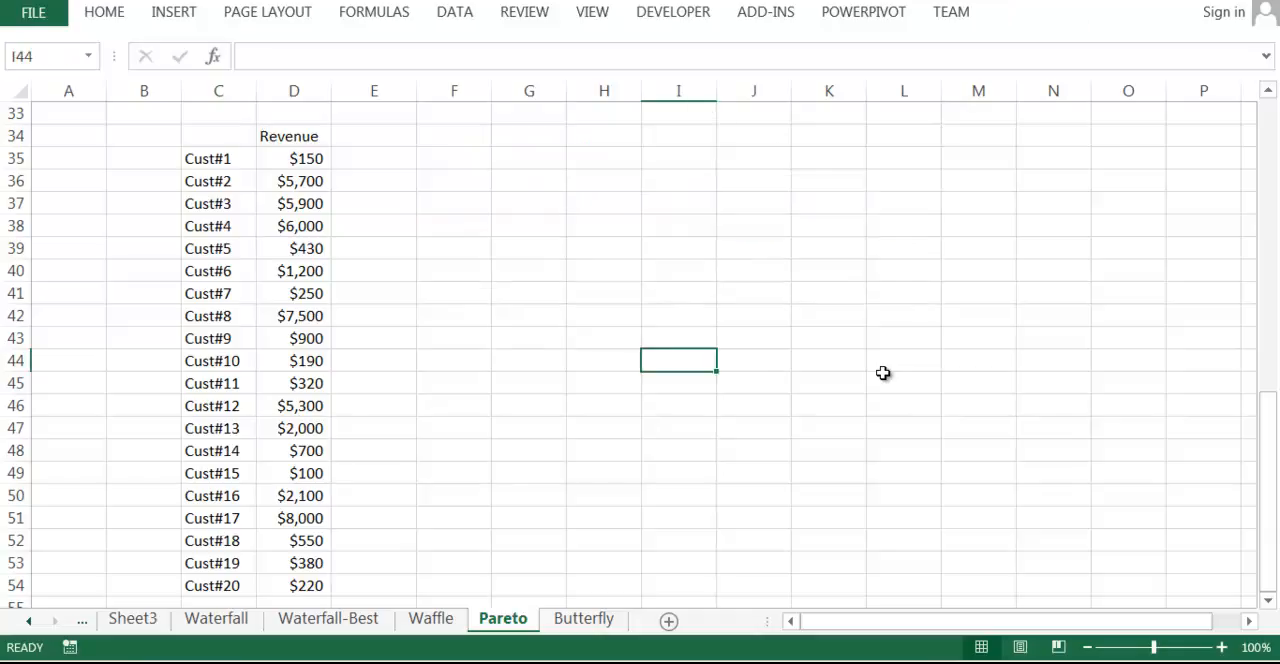
Sort the revenue list from largest to smallest, expanding the selection to include the customer names.
click(294, 159)
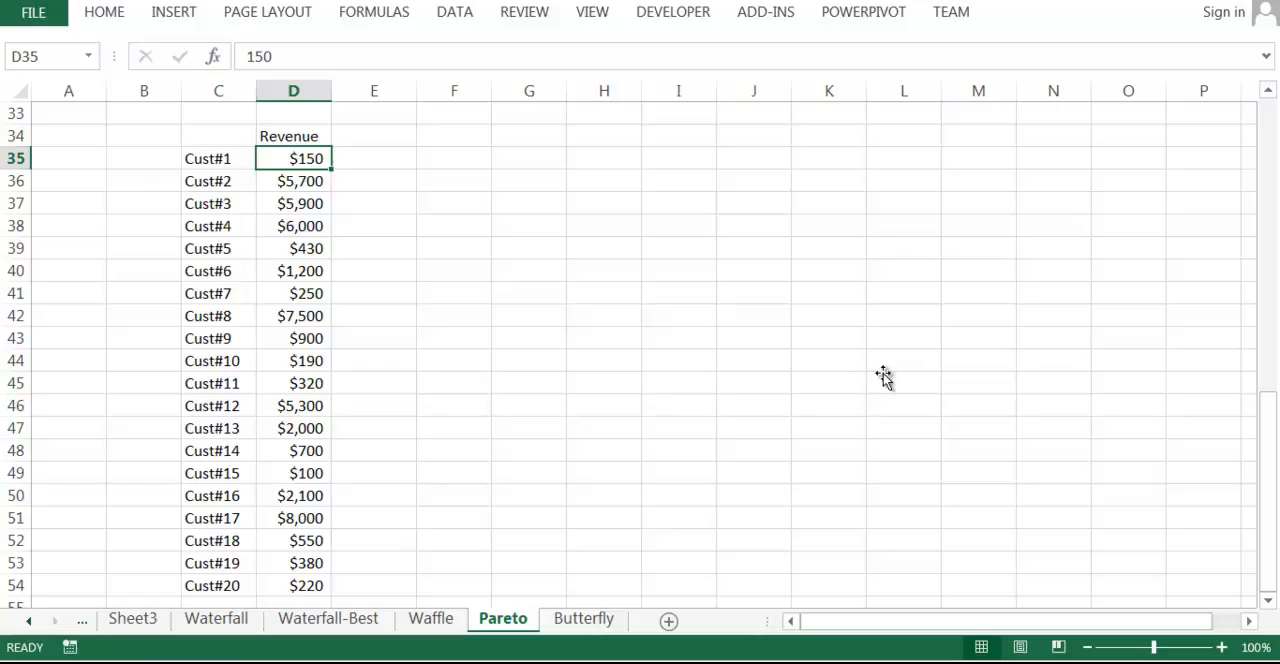
key(Left)
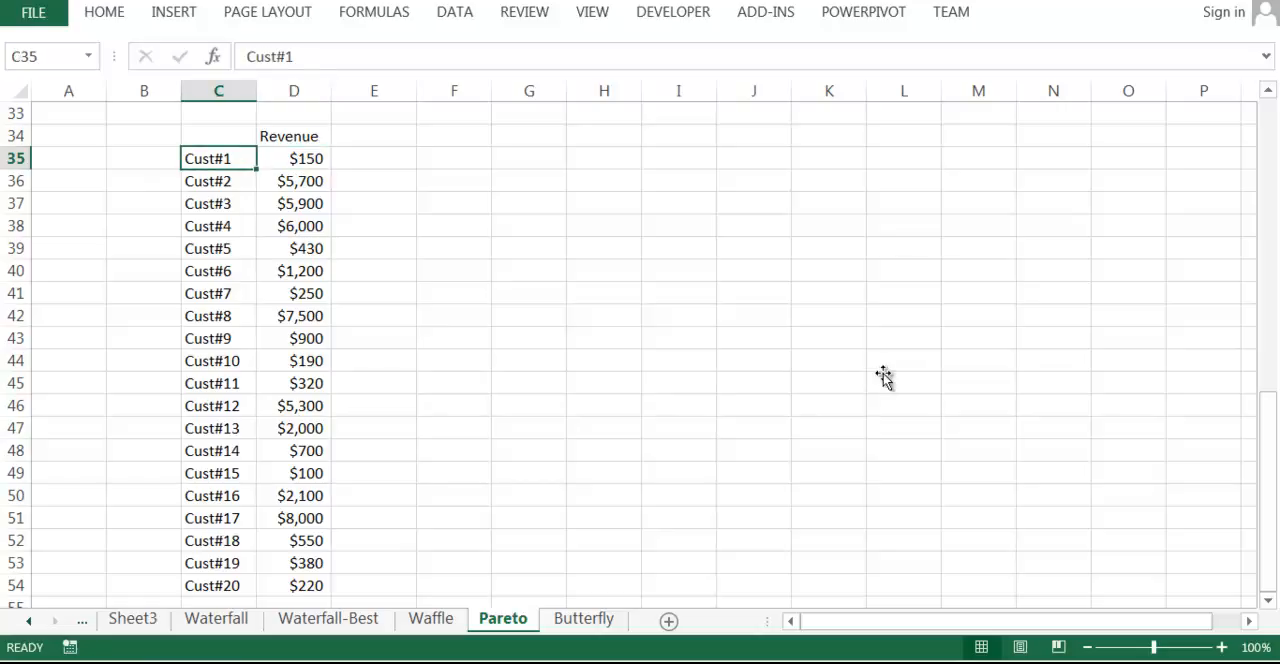
mouse_move(294, 159)
mouse_down()
mouse_move(245, 563)
mouse_move(298, 603)
mouse_move(342, 135)
mouse_move(310, 136)
mouse_move(306, 159)
mouse_up()
click(104, 13)
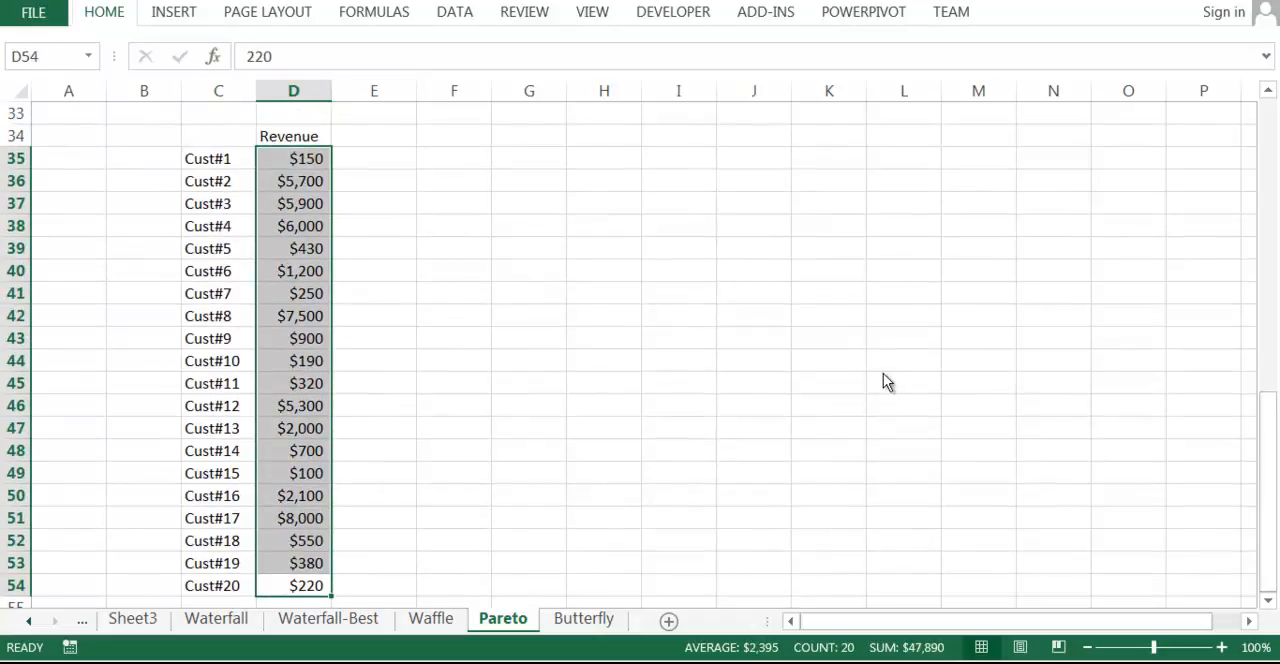
key(s)
key(o)
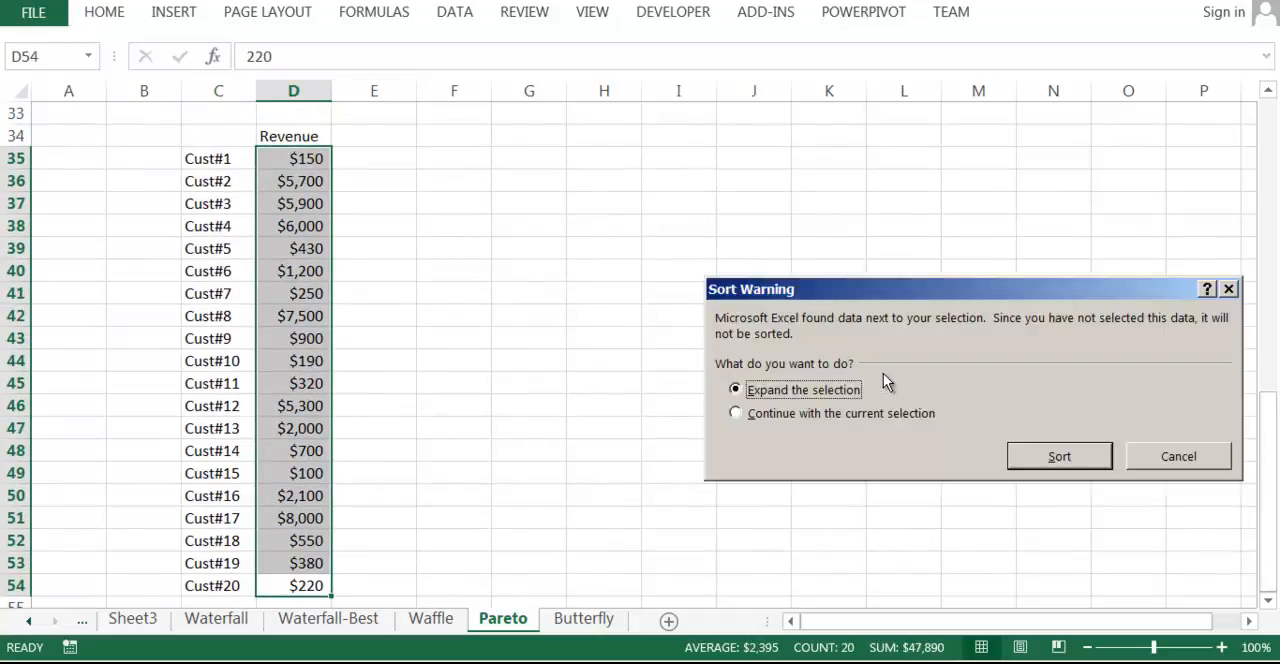
key(Return)
click(679, 293)
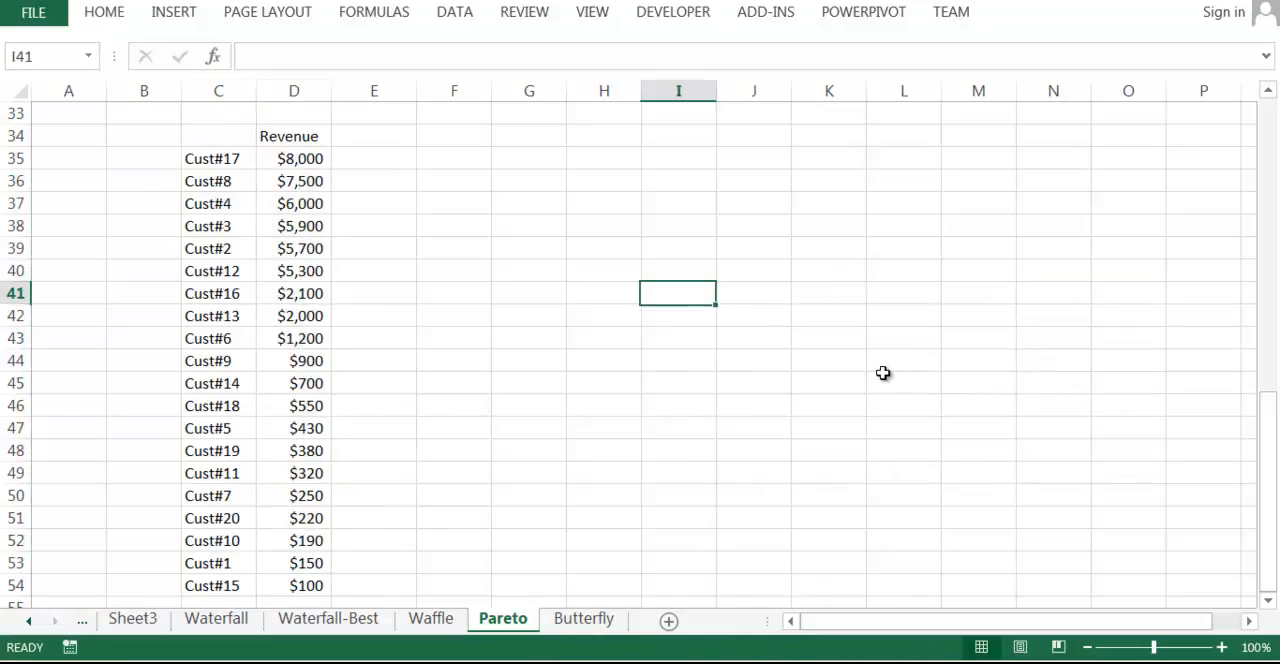
Enter a SUM total of the revenue range D35:D54 in cell D56.
click(374, 181)
click(218, 159)
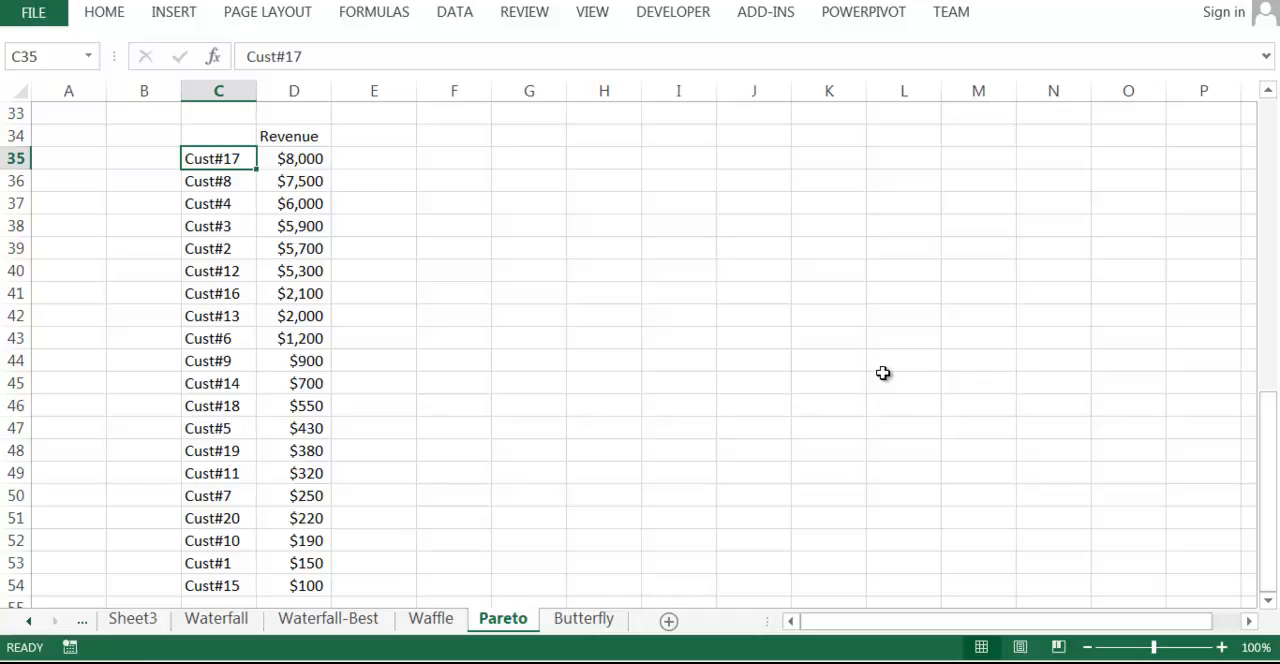
key(Up)
key(Up)
key(Right)
key(Up)
key(Down)
key(Left)
key(Down)
key(Down)
key(Down)
key(Down)
key(Down)
key(Down)
key(Down)
key(Down)
key(Down)
key(Down)
key(Down)
key(Down)
key(Down)
key(Down)
key(Down)
key(Down)
key(Down)
key(Down)
key(Down)
key(Down)
key(Right)
key(Up)
key(Up)
key(Up)
key(Up)
key(Up)
key(Up)
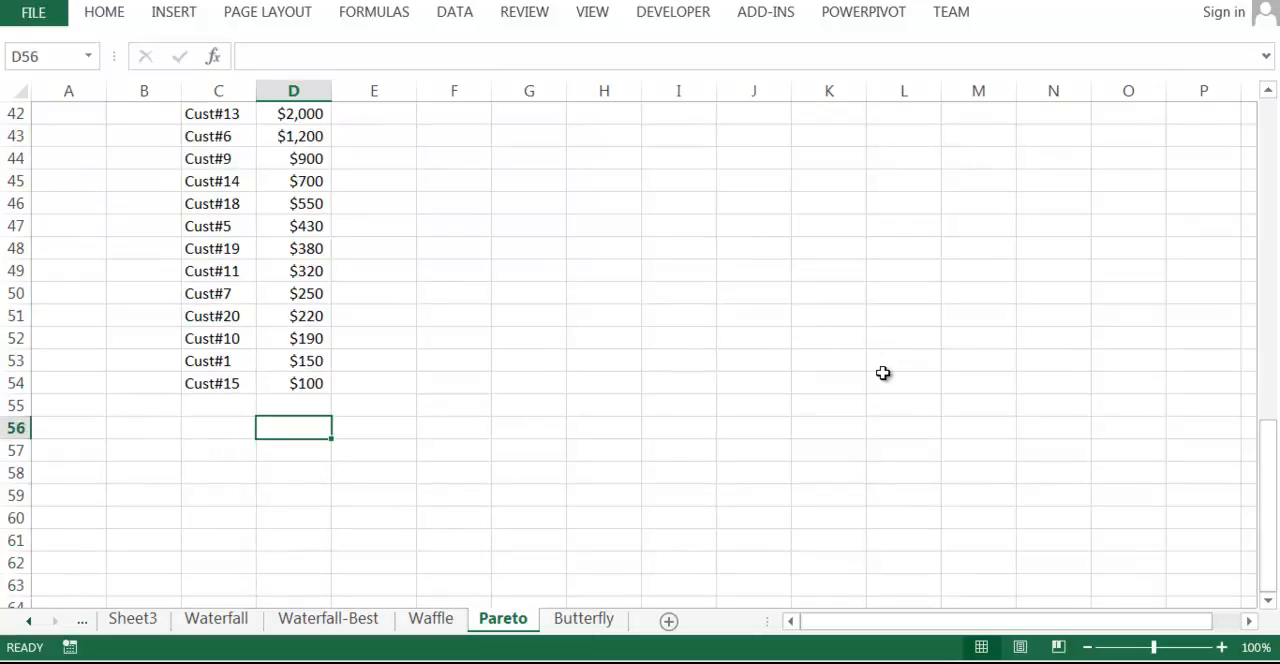
text(=sum()
key(Up)
key(Up)
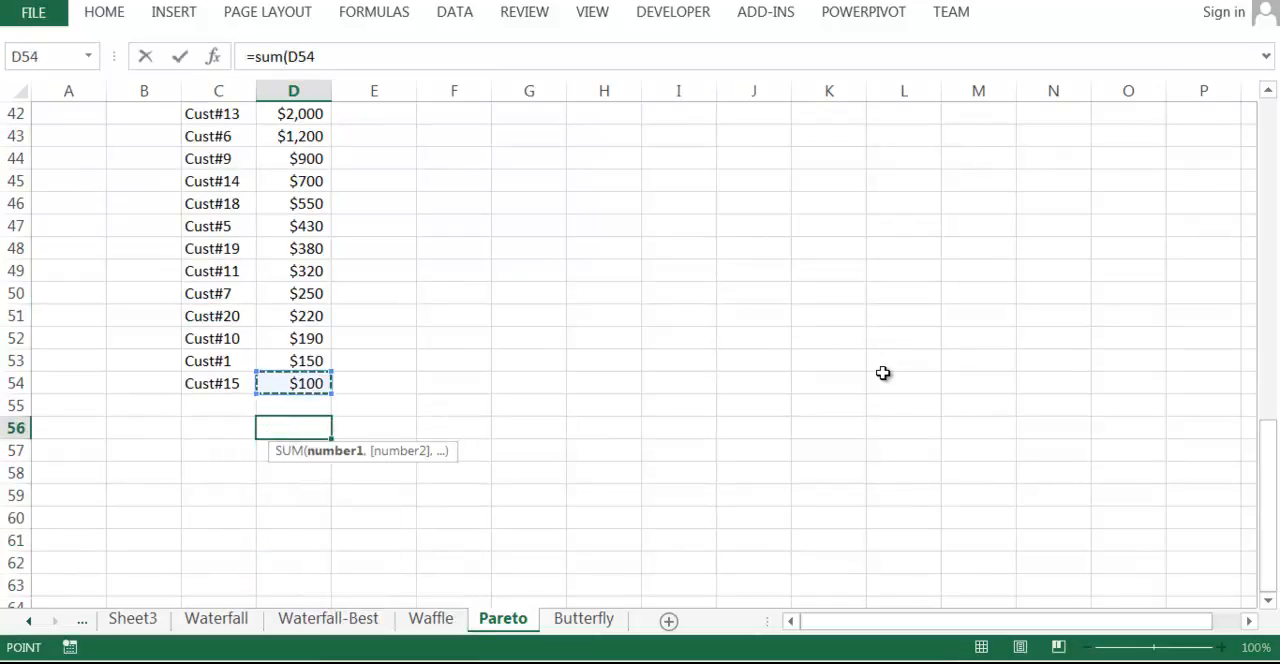
key(ctrl+shift+Up)
key(shift+Down)
key(Tab)
key(Left)
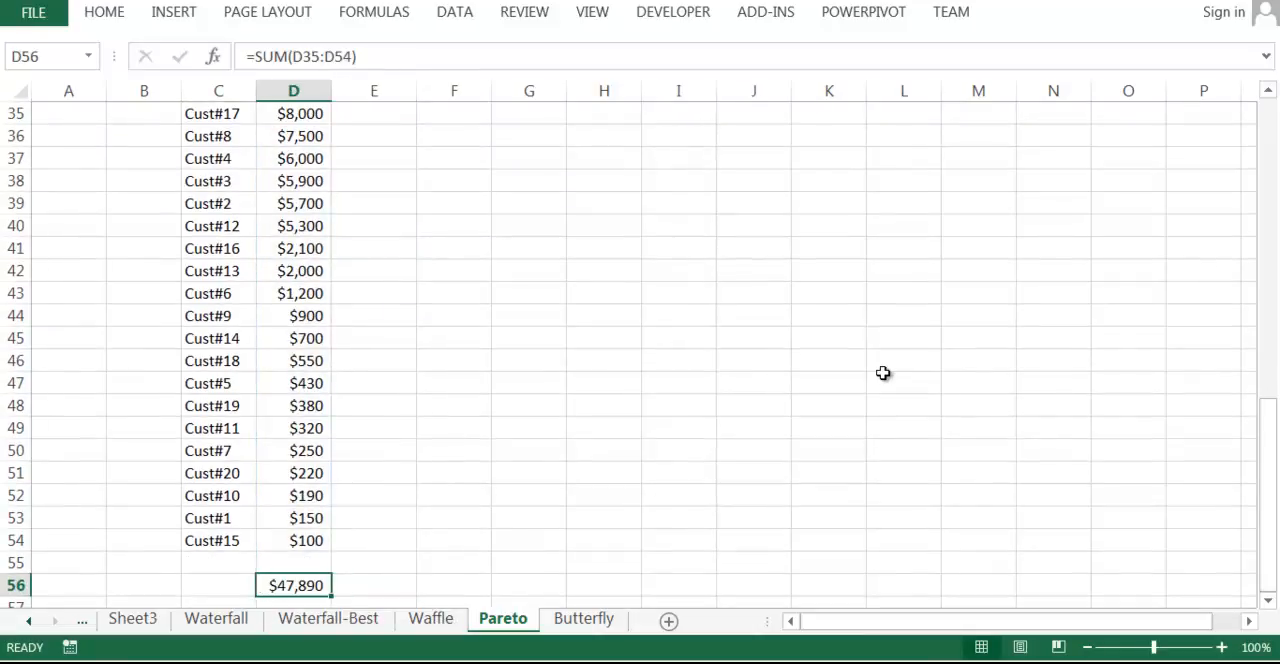
In E35, divide the first customer's revenue by the absolute total with =D35/$D$56.
key(Up)
key(Up)
key(Up)
key(Up)
key(Up)
key(Up)
key(Up)
key(Up)
key(Up)
key(Up)
key(Up)
key(Up)
key(Up)
key(Up)
key(Up)
key(Up)
key(Up)
key(Up)
key(Up)
key(Up)
key(Down)
key(Down)
key(Down)
key(Down)
key(Down)
key(Right)
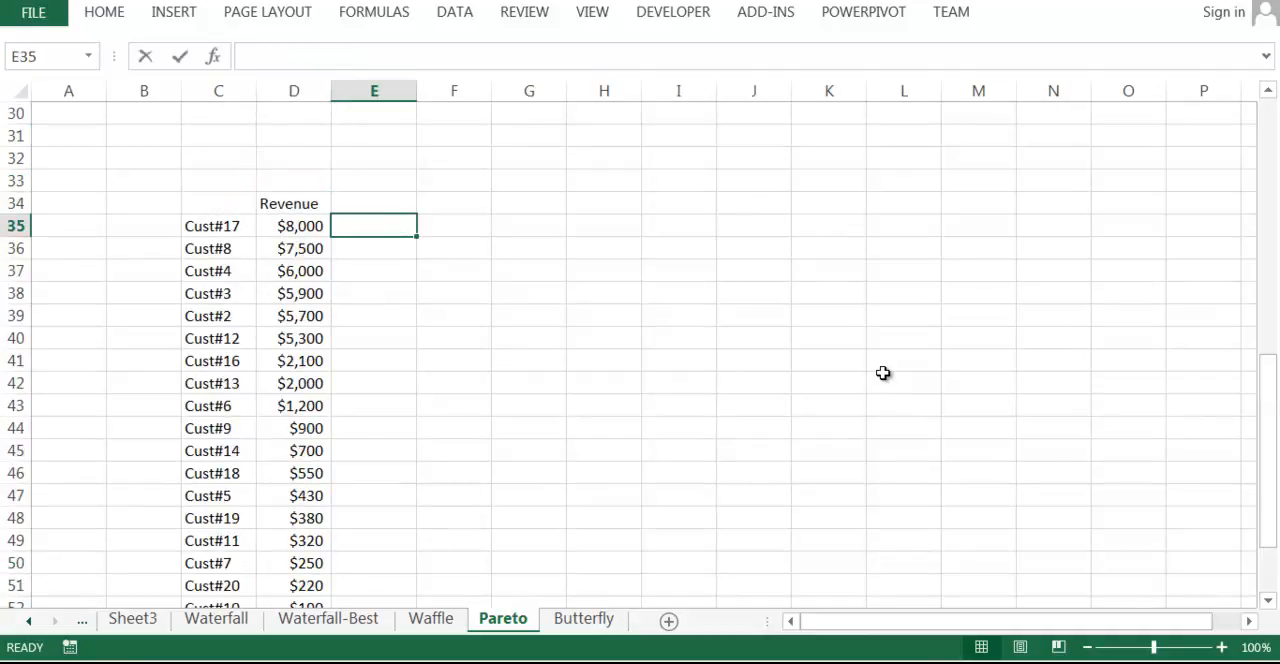
text(=)
key(Left)
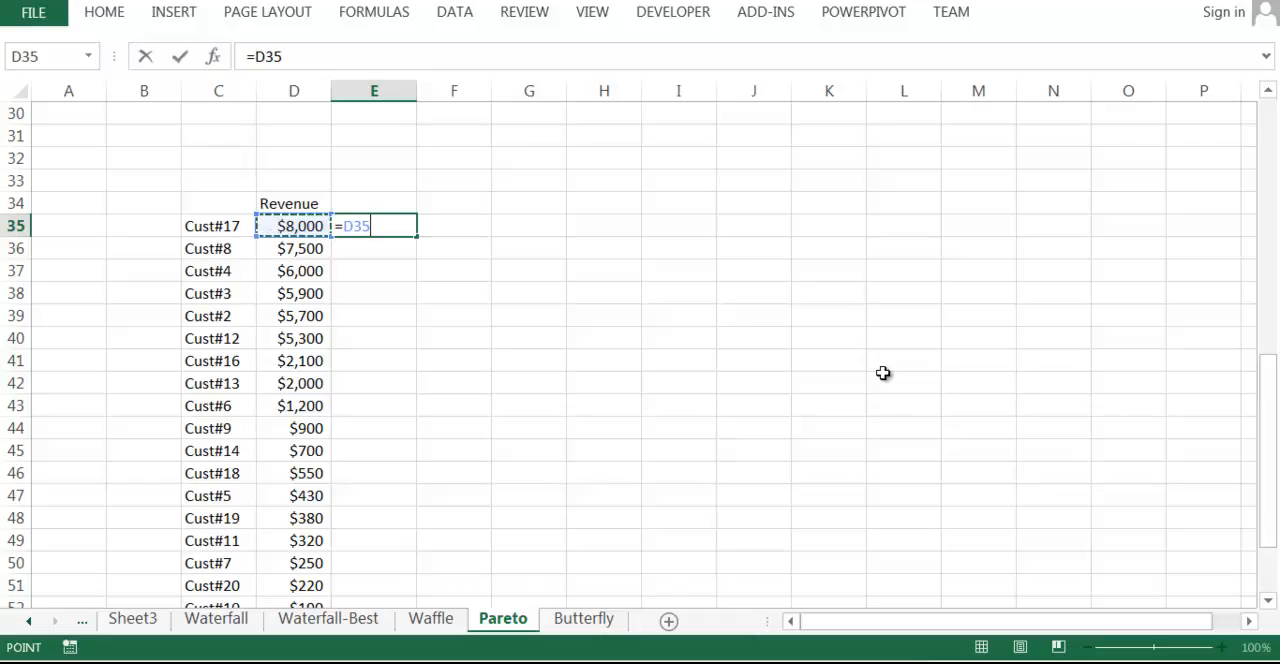
text(/)
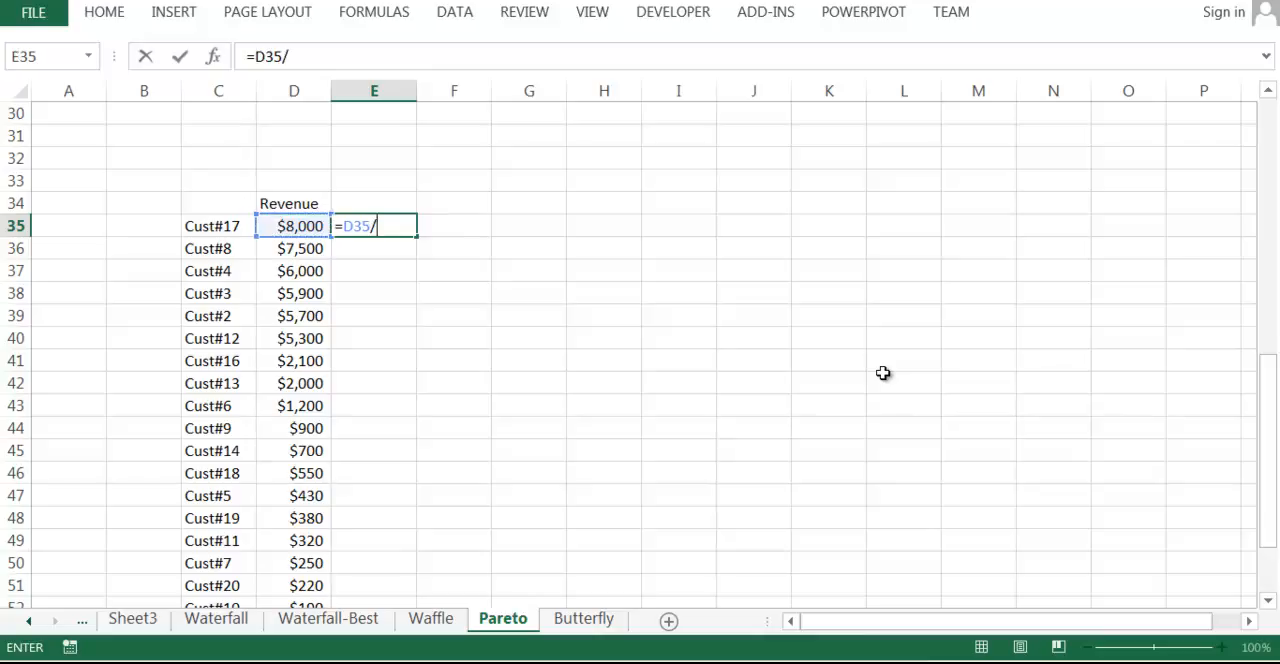
key(Left)
key(Down)
key(Down)
key(Down)
key(Down)
key(Down)
key(Down)
key(Down)
key(Down)
key(Down)
key(Down)
key(Down)
key(Down)
key(Down)
key(Down)
key(Down)
key(Down)
key(Down)
key(Down)
key(Down)
key(Down)
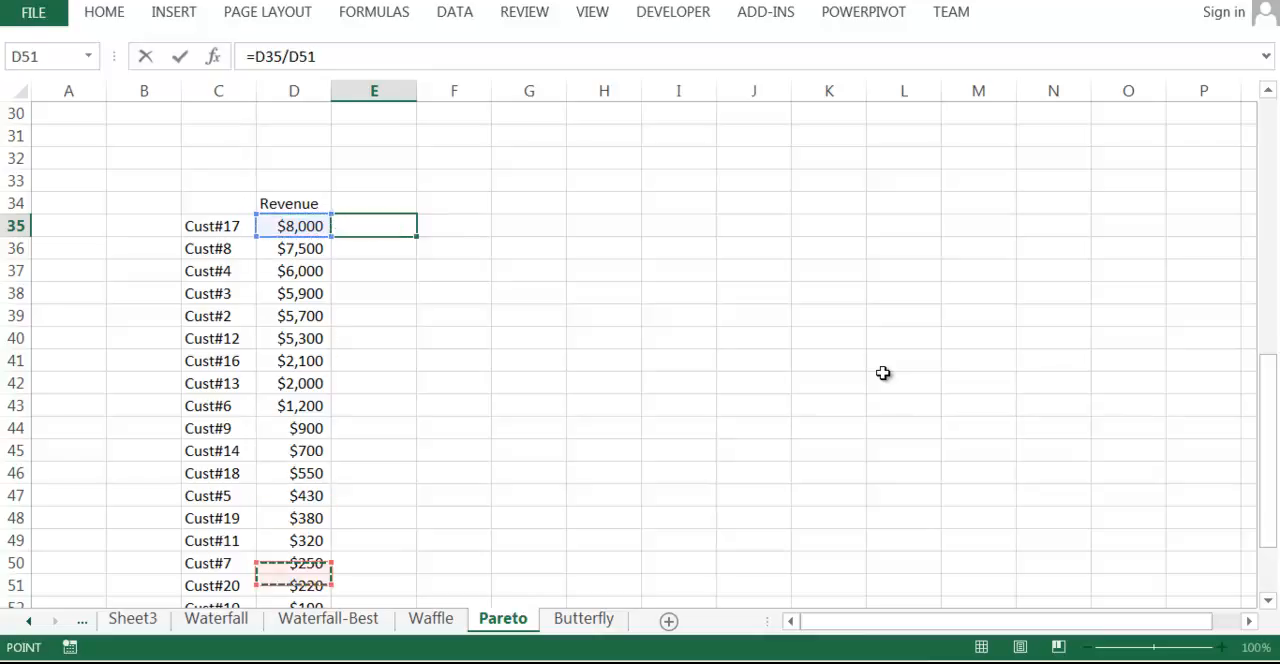
key(Up)
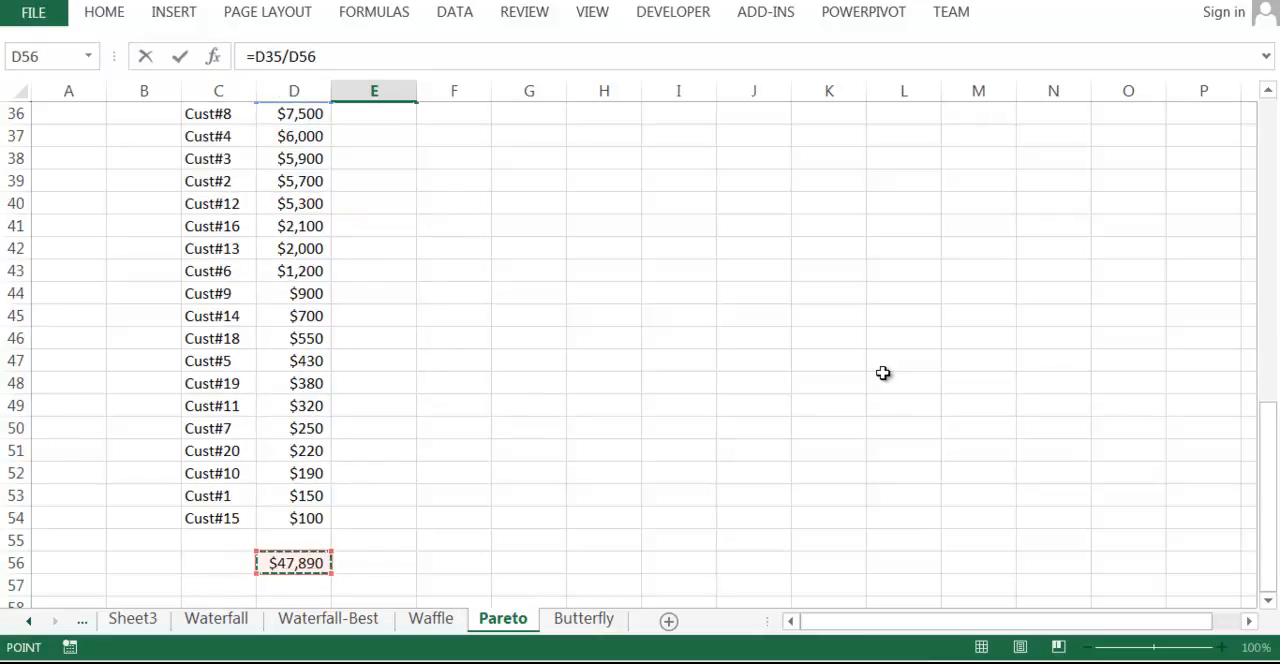
key(F4)
key(Return)
Format E35 as a percentage with two decimal places.
key(Up)
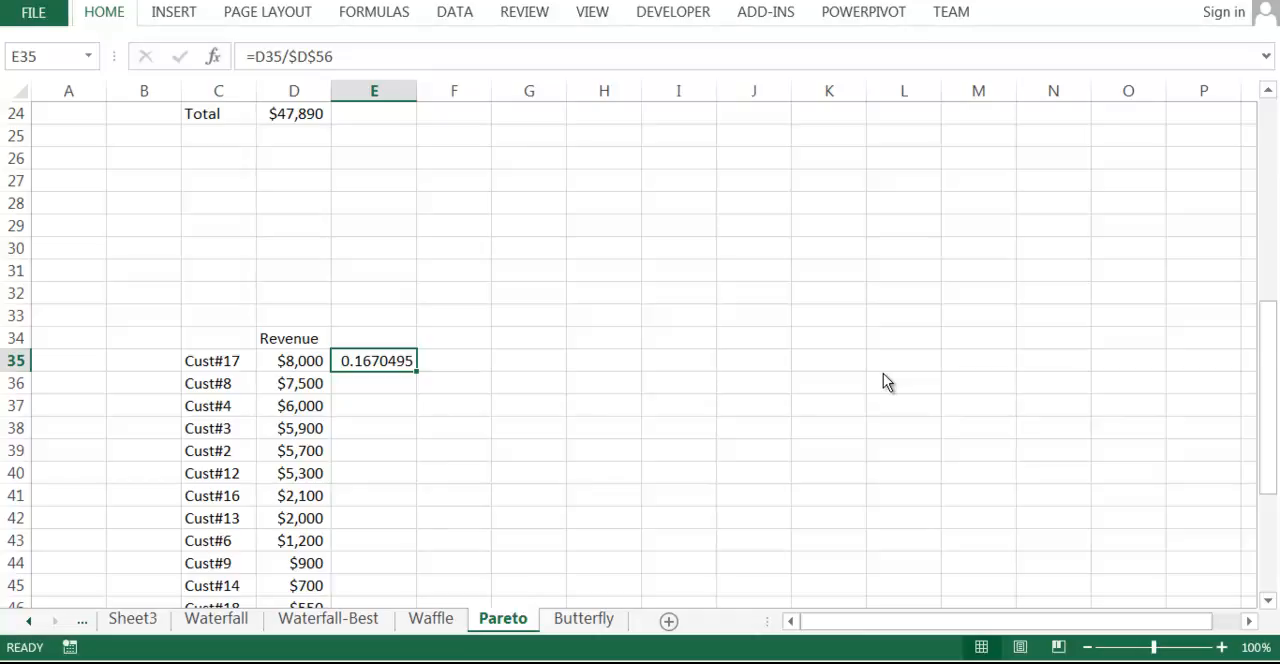
key(ctrl+shift+5)
key(alt+h)
key(0)
key(alt+h)
key(0)
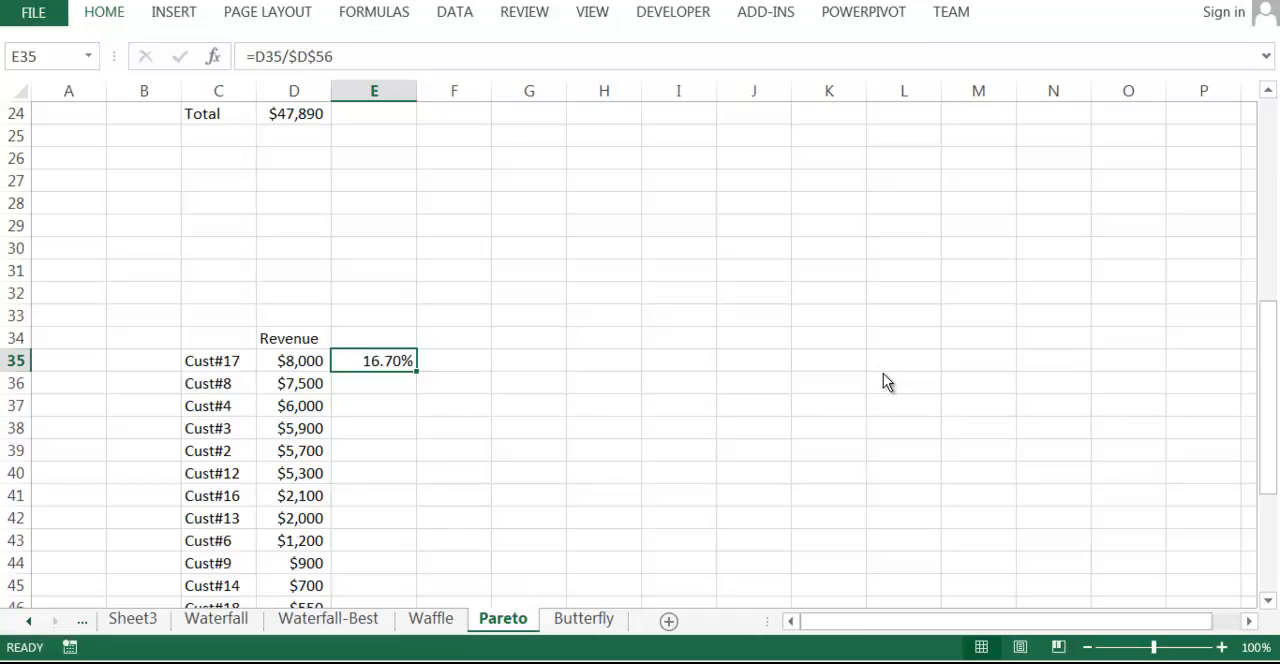
Add the header % Share above the new share column in E34.
click(454, 428)
click(374, 361)
key(Up)
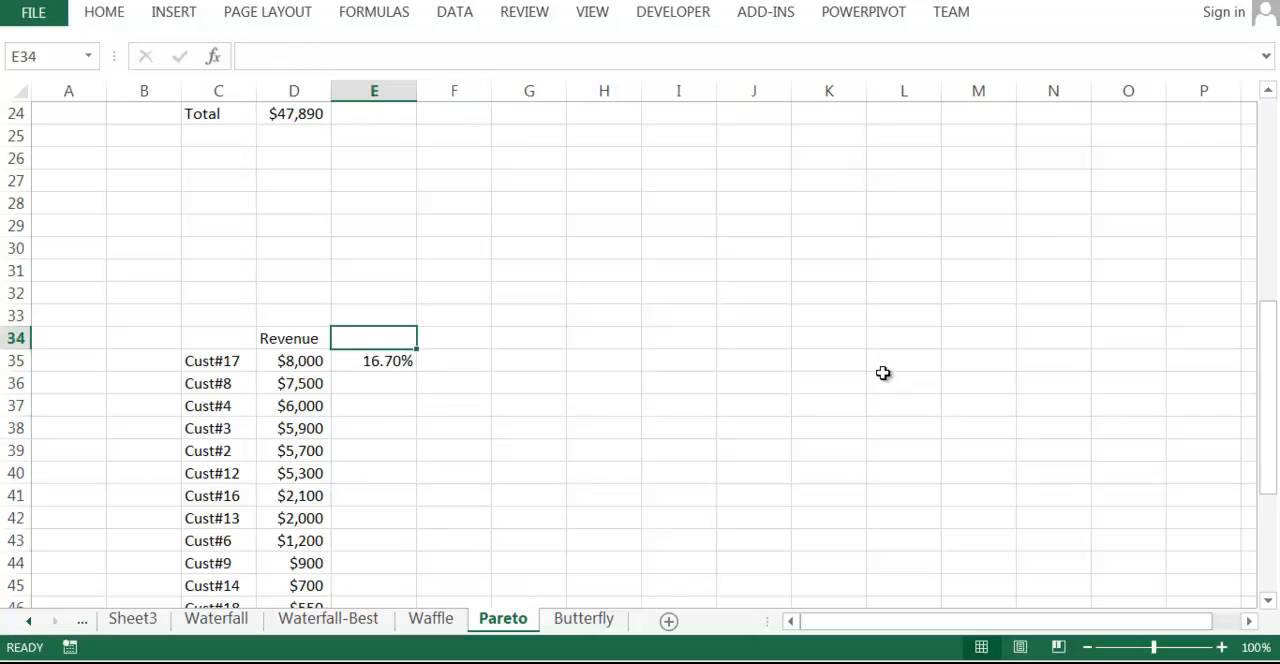
text(% Share)
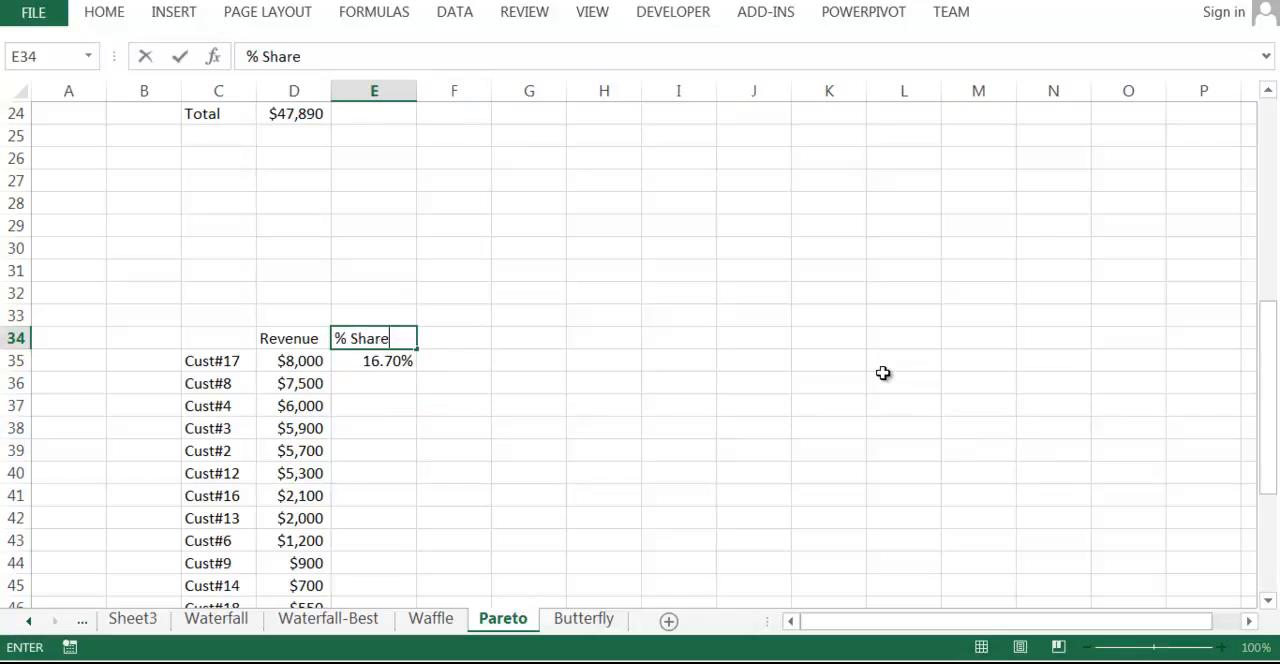
key(Return)
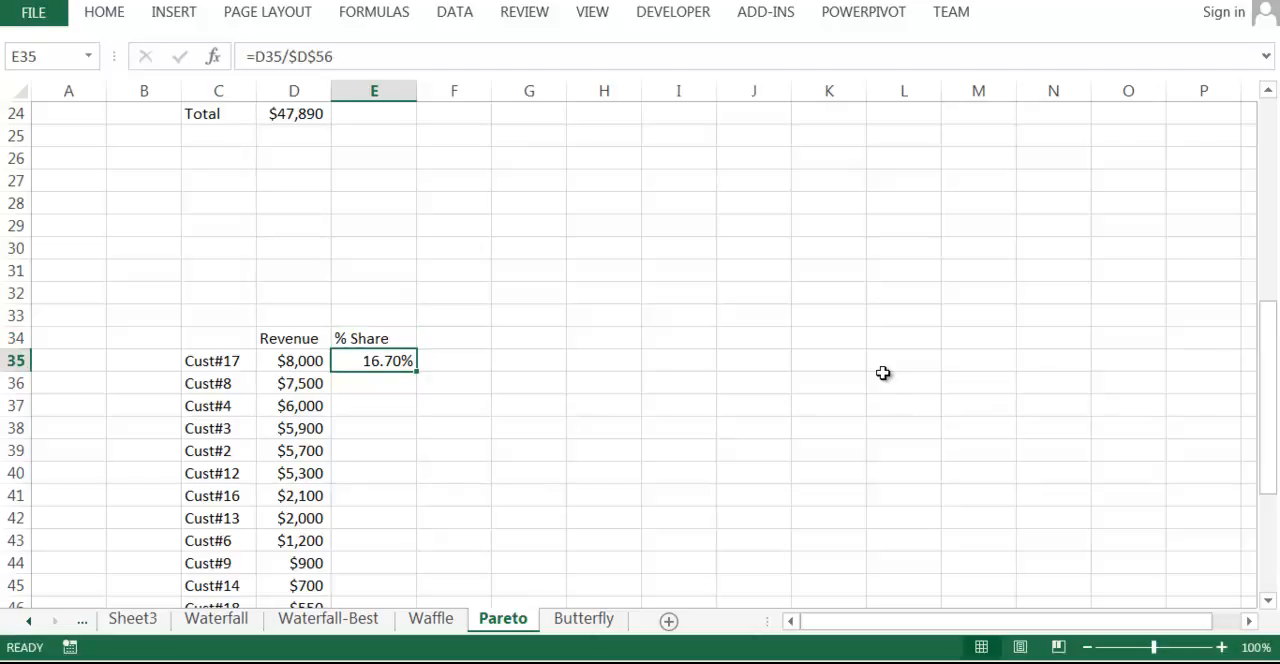
Fill the % Share formula down for all customers.
double_click(416, 372)
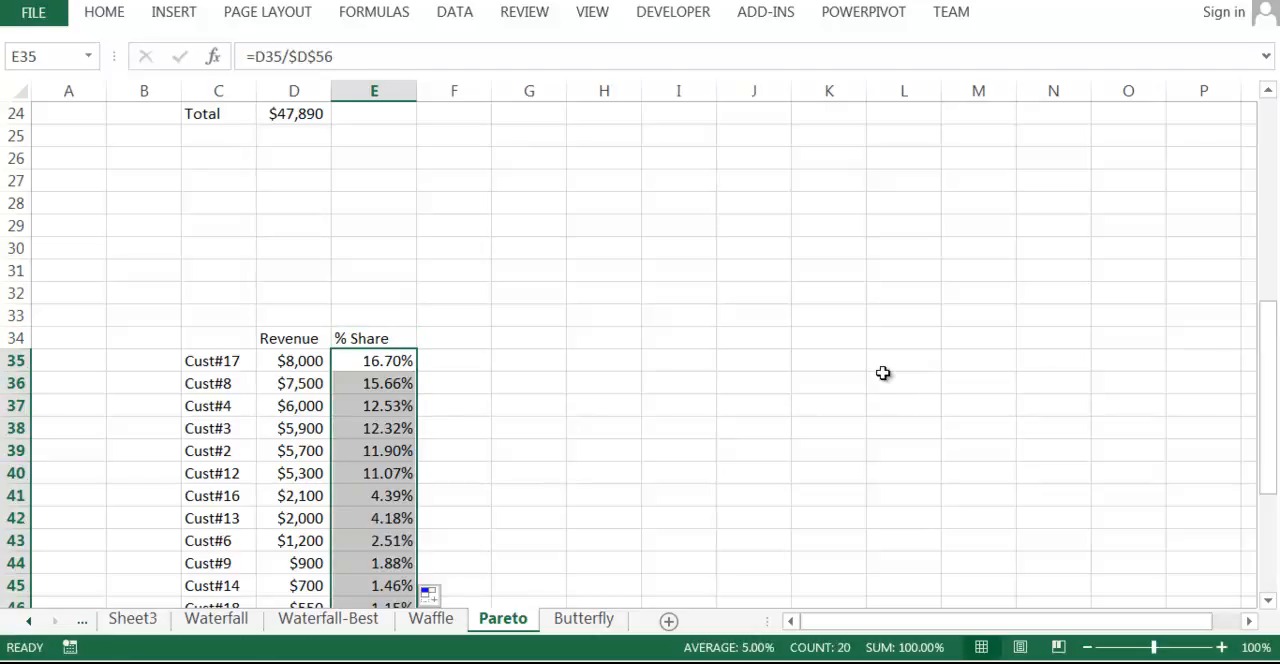
click(604, 518)
click(374, 518)
click(754, 540)
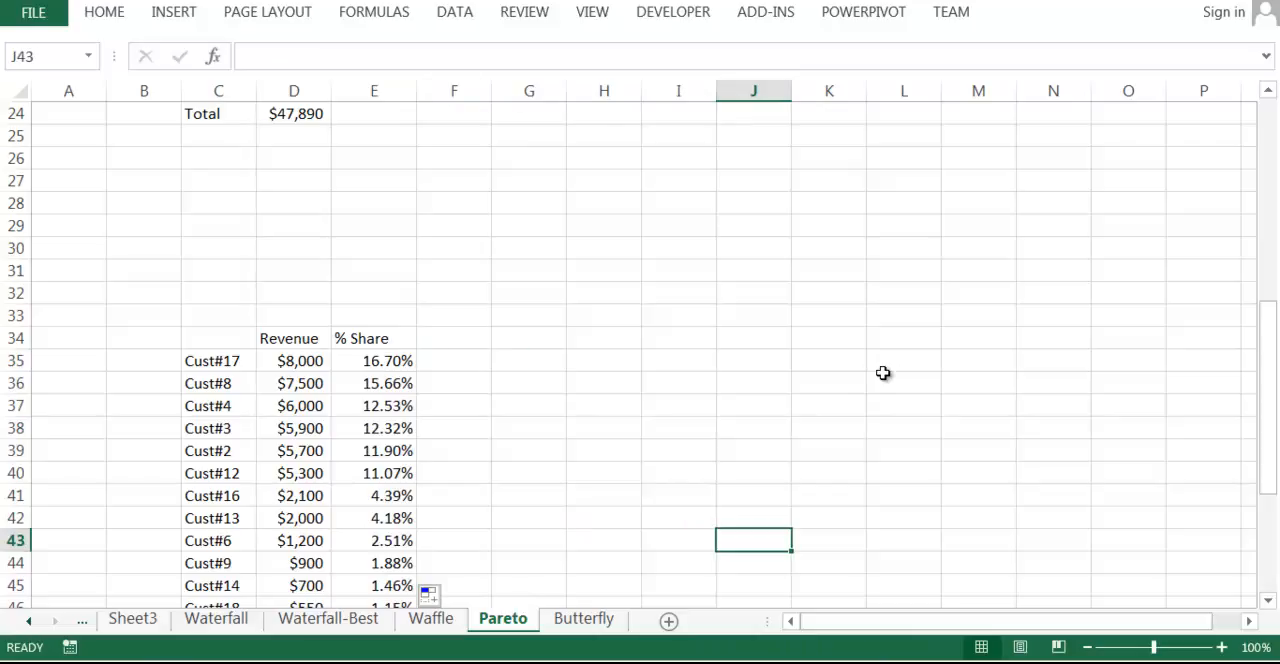
Add the header Cumulative Share in F34.
click(454, 338)
text(Cumu)
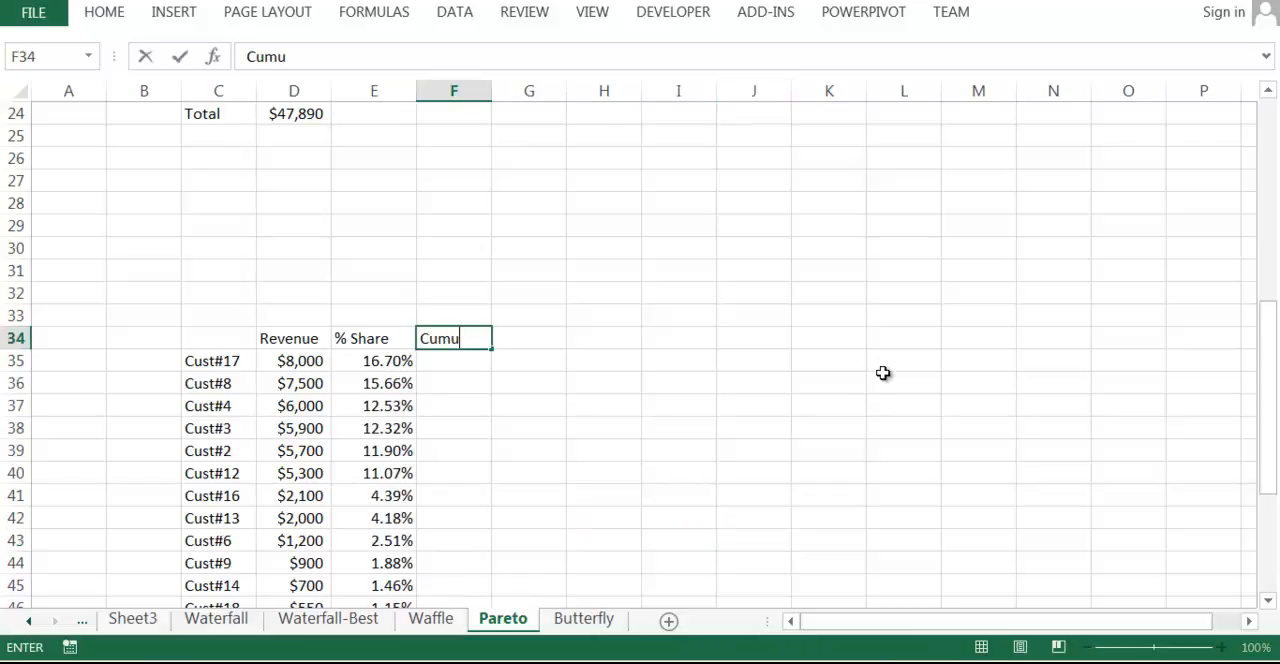
text(lative Share)
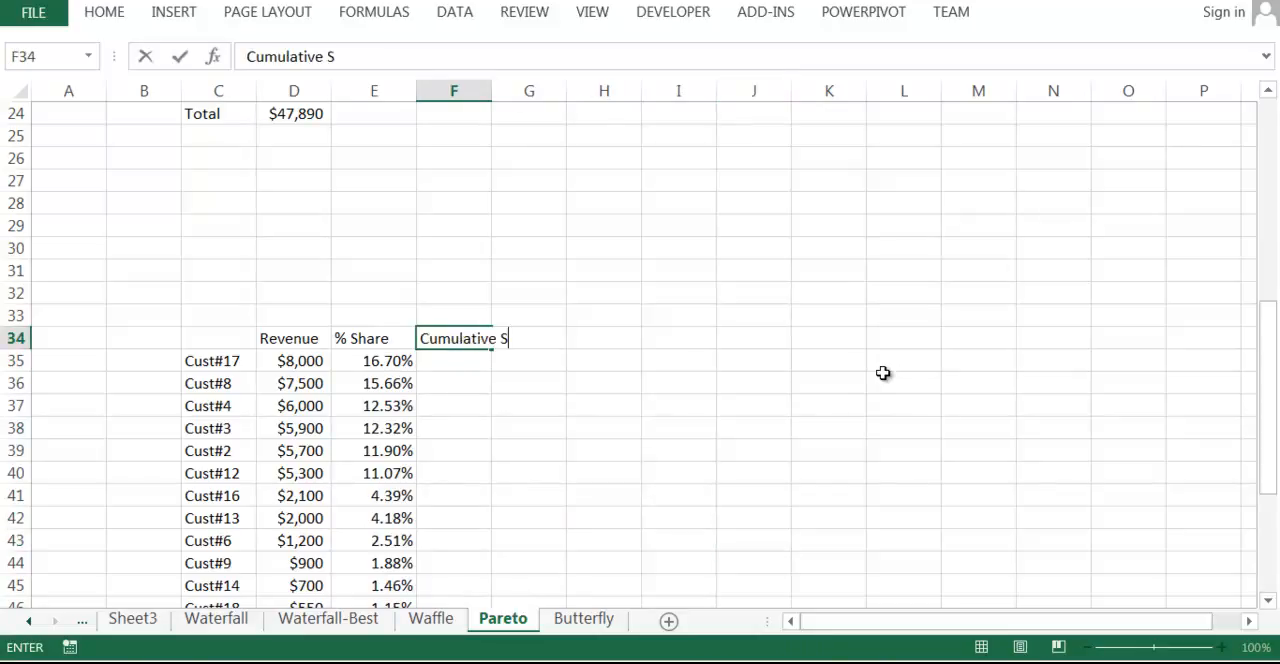
key(ctrl+Return)
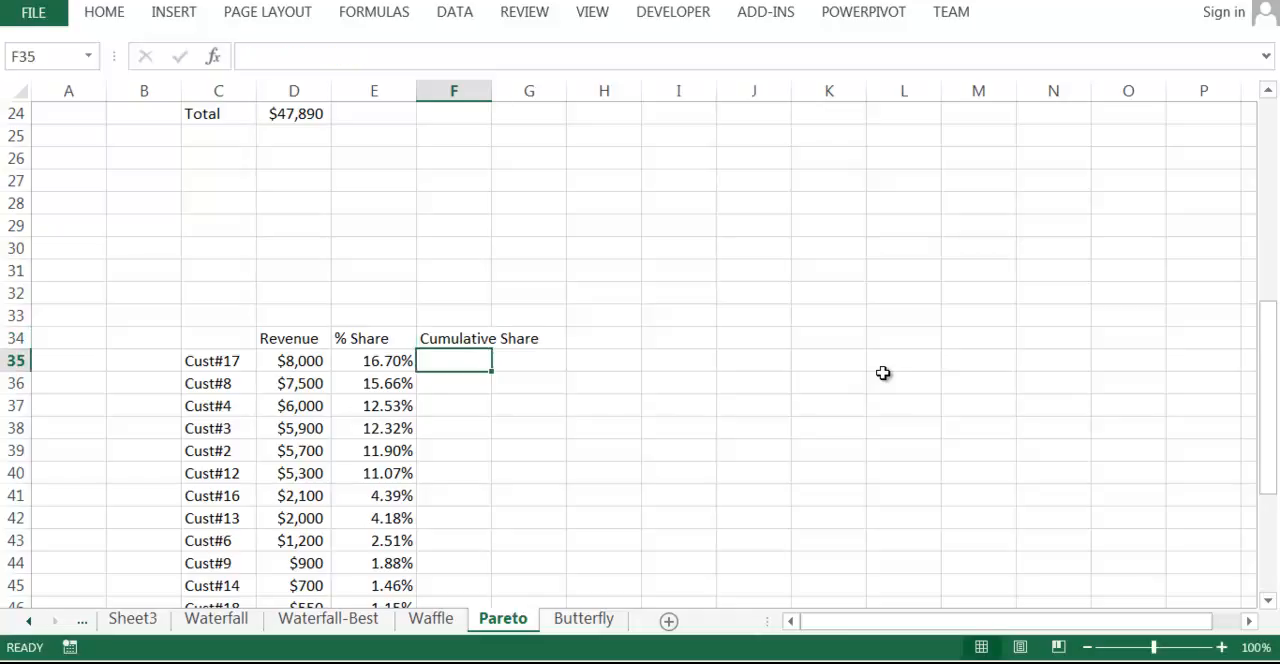
Enter running-total formulas =E35 in F35 and =E36+F35 in F36.
text(=)
key(Left)
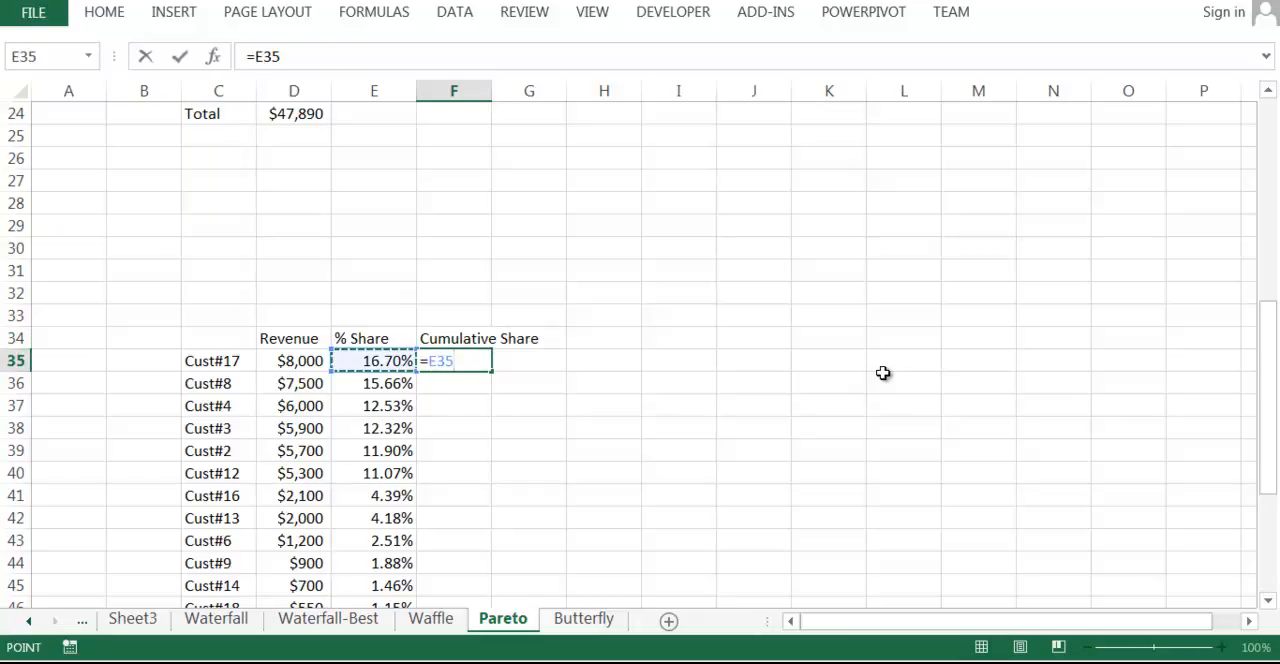
key(Return)
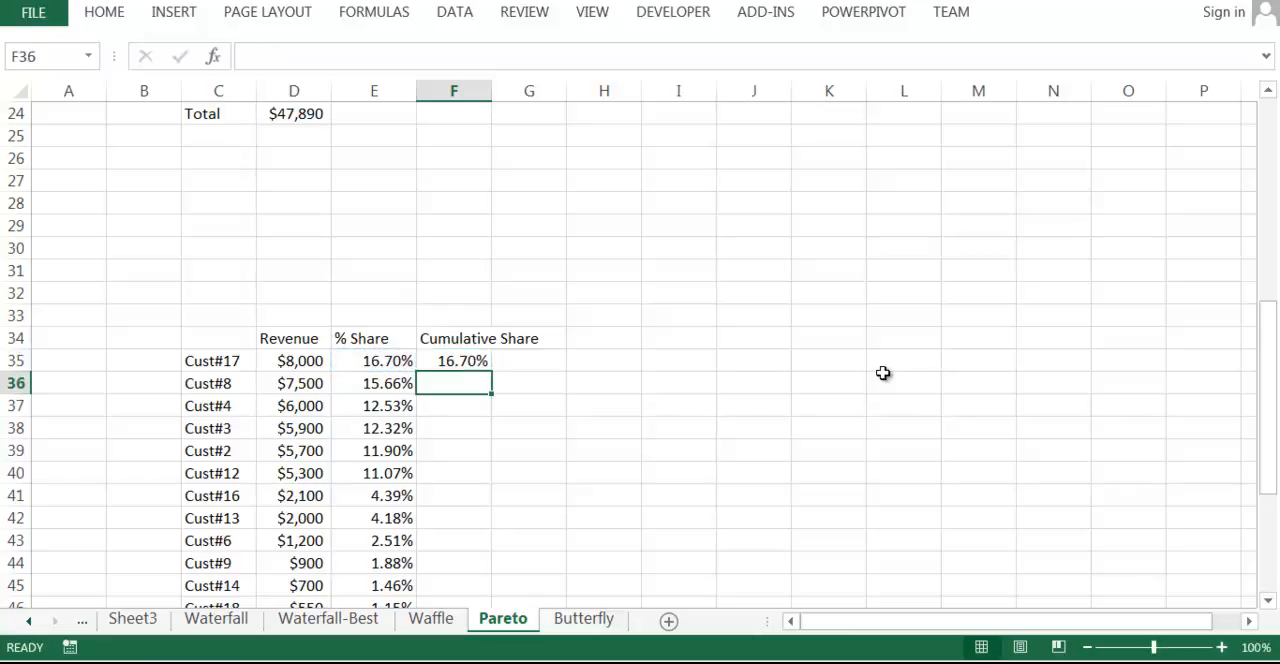
text(=)
key(Left)
text(+)
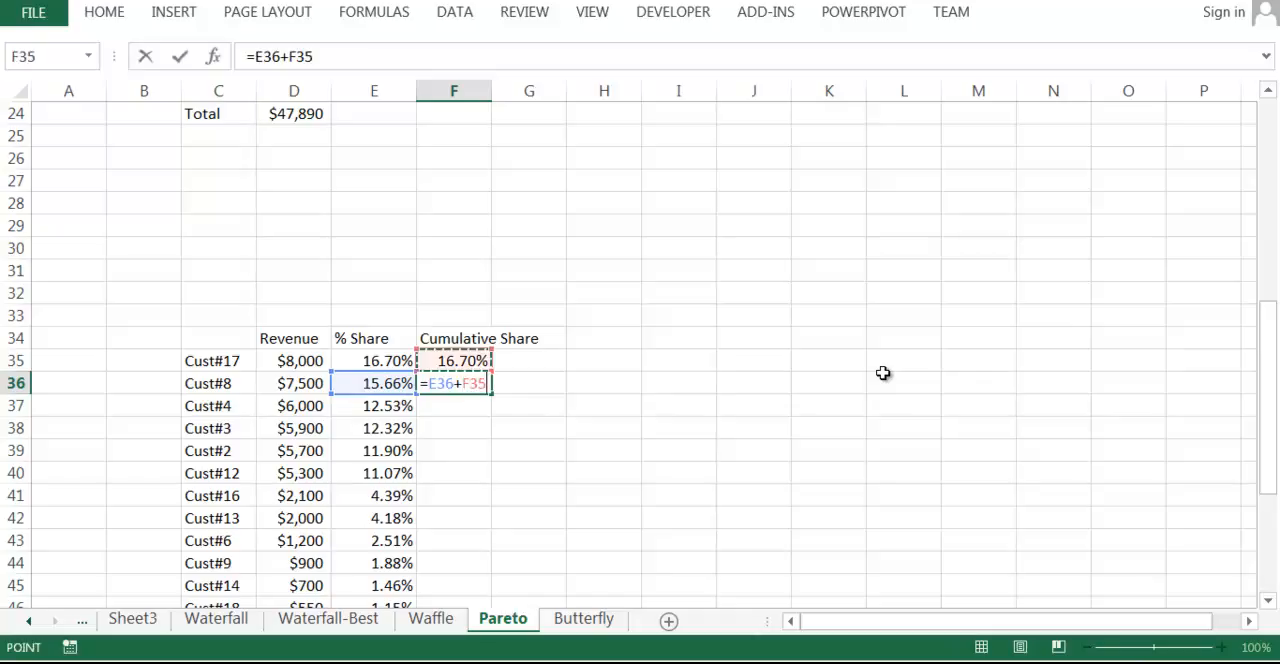
key(Up)
key(Return)
Clear the cumulative formulas from F35 and F36.
key(Up)
key(Up)
key(shift+Down)
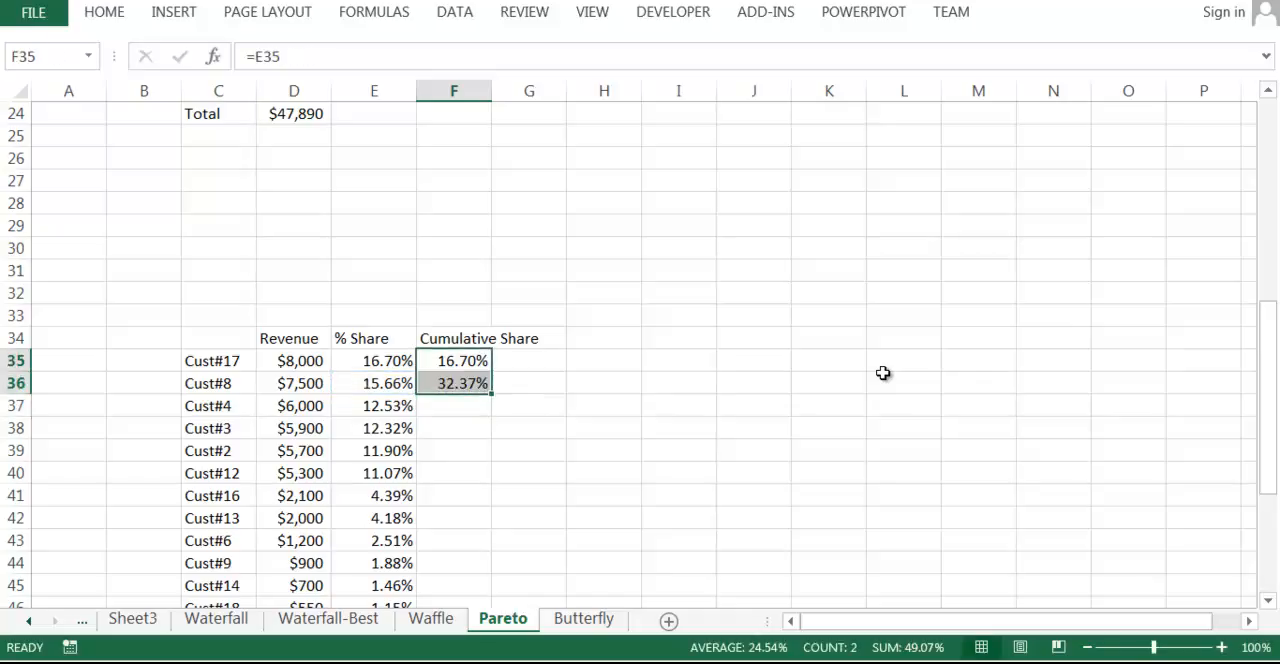
key(Delete)
Enter the formula =SUM(E35:E35) in F35 as the first cumulative share.
key(Right)
key(Left)
text(=sum)
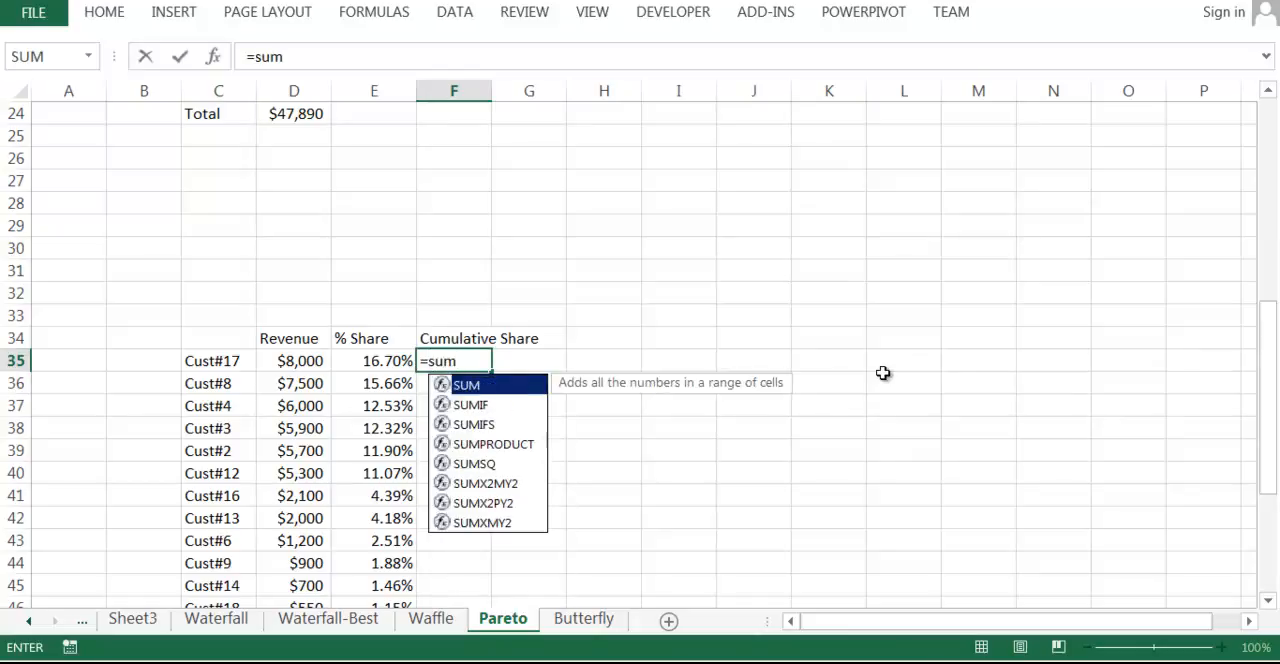
text(()
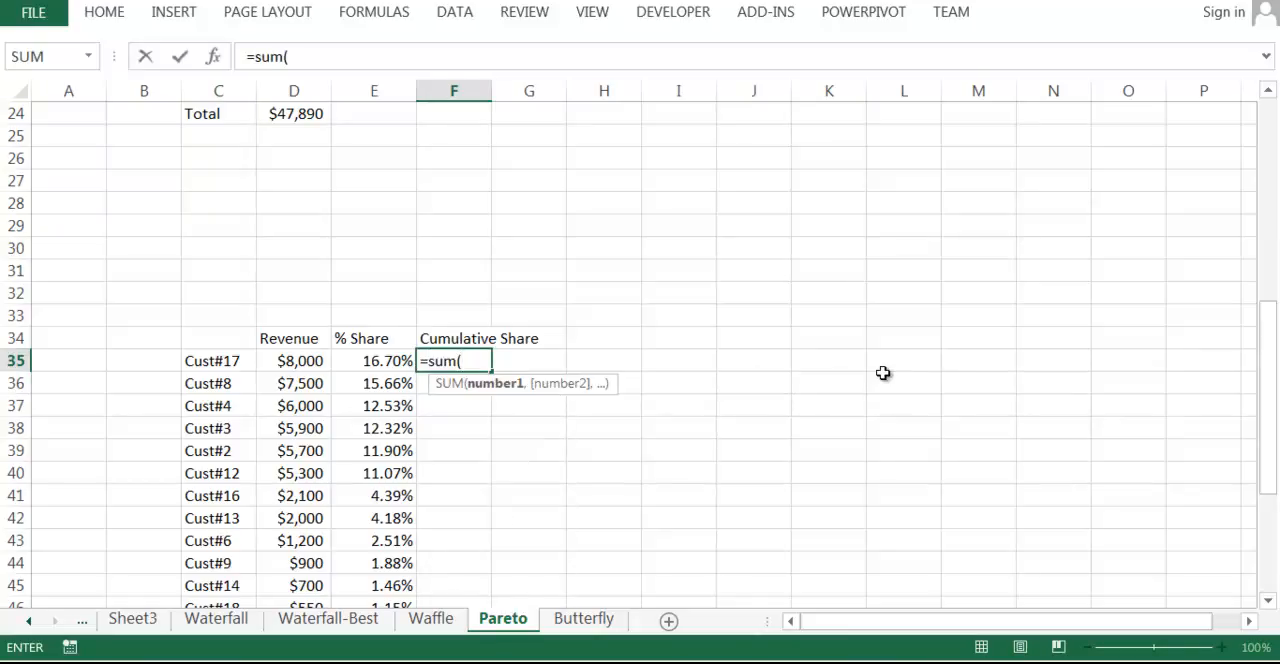
key(Left)
key(F8)
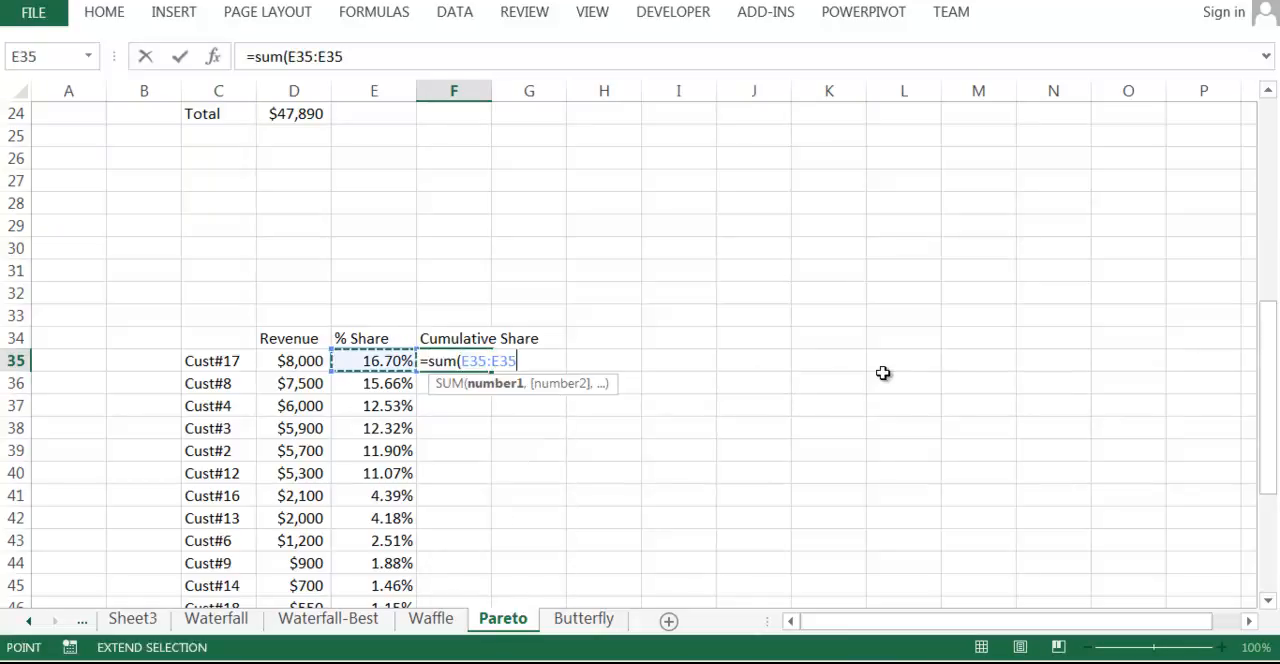
text())
key(Return)
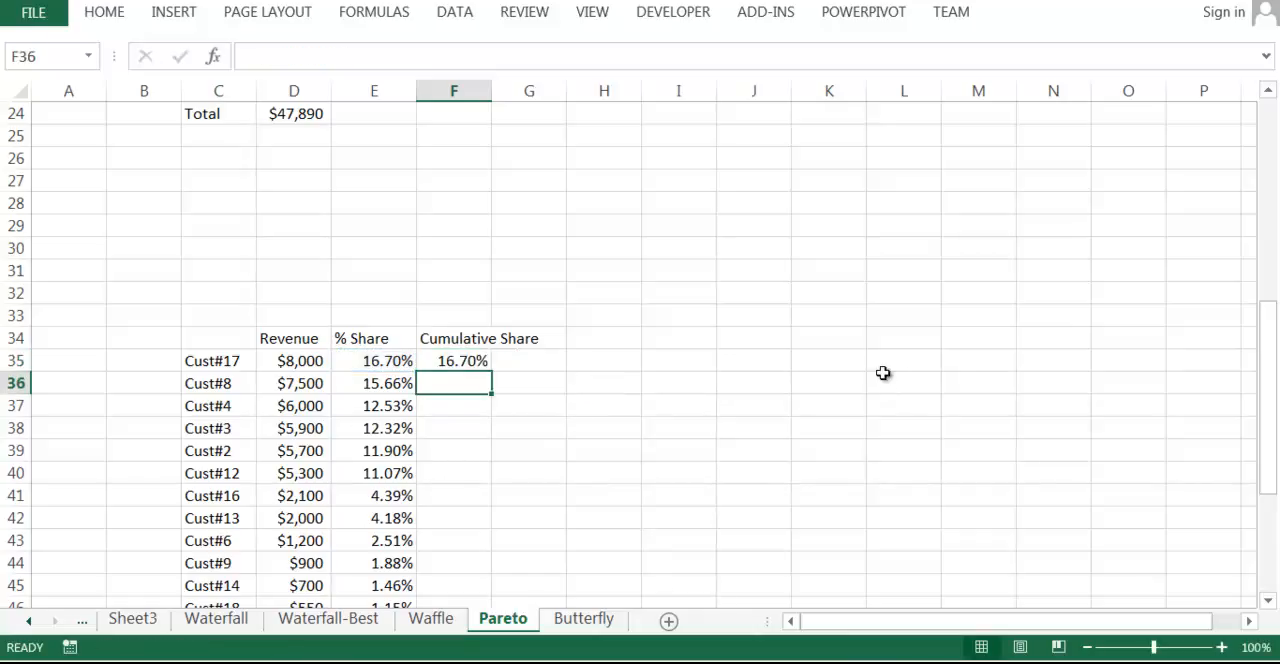
Anchor the SUM range start at E$35 and fill the cumulative formula from F35 down to F41.
key(Up)
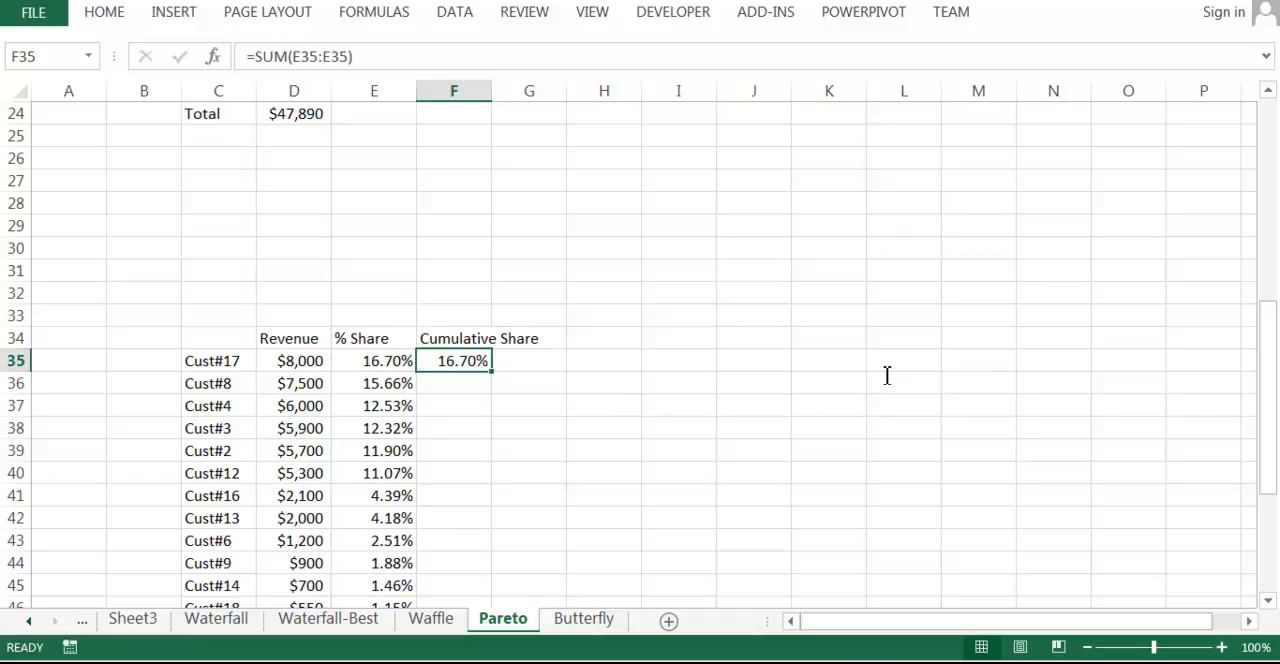
key(F2)
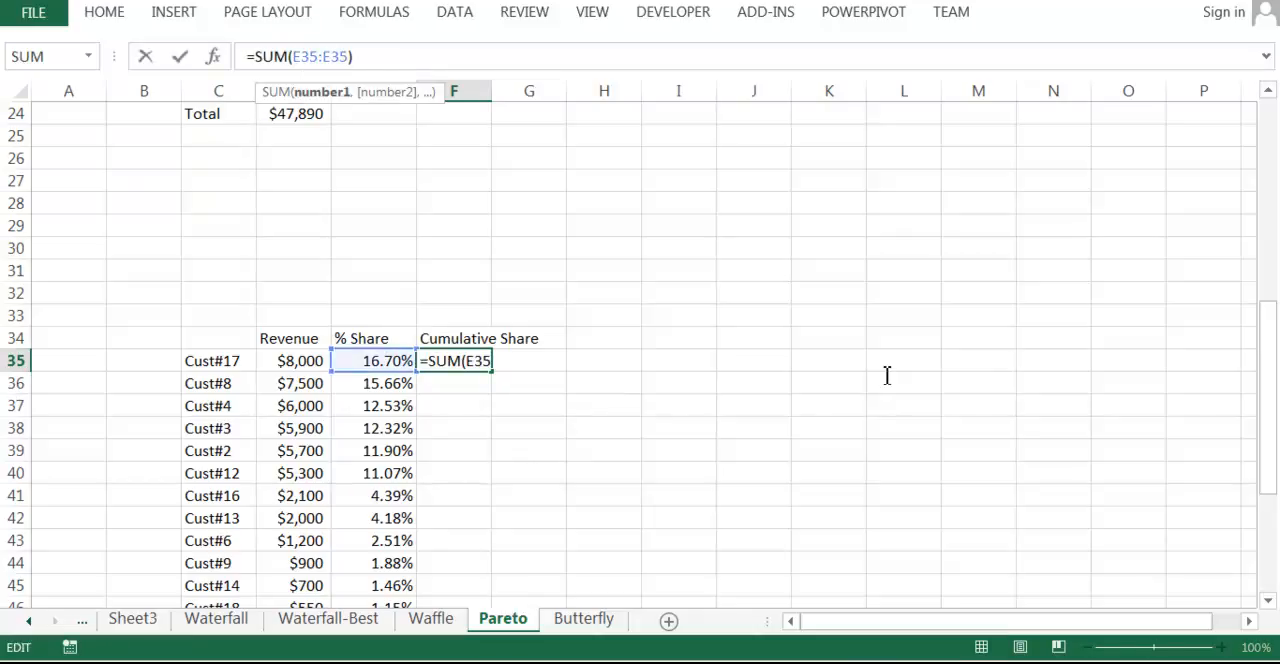
key(F4)
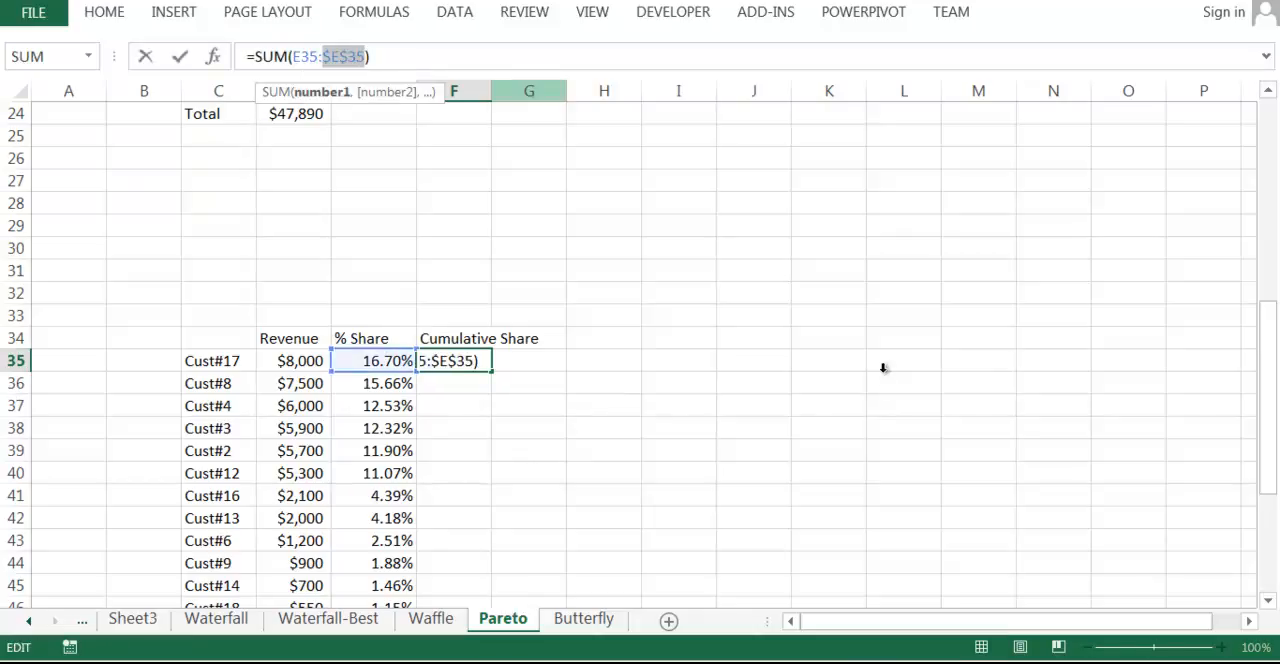
key(Return)
key(Up)
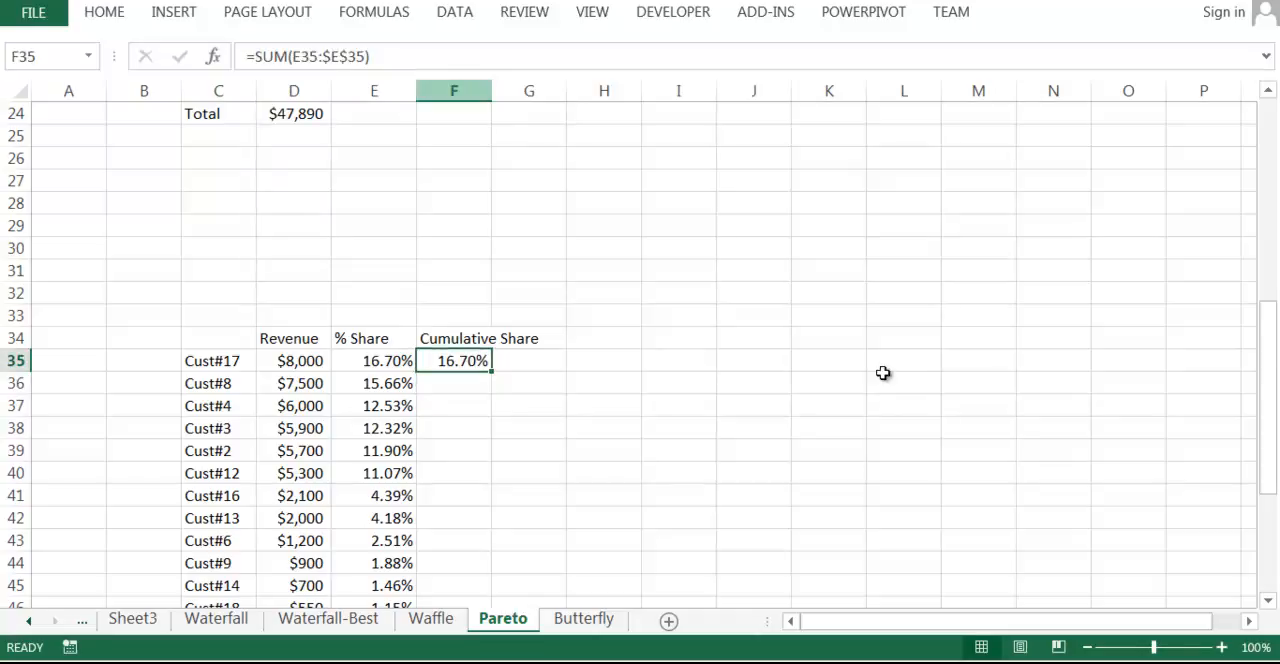
key(Left)
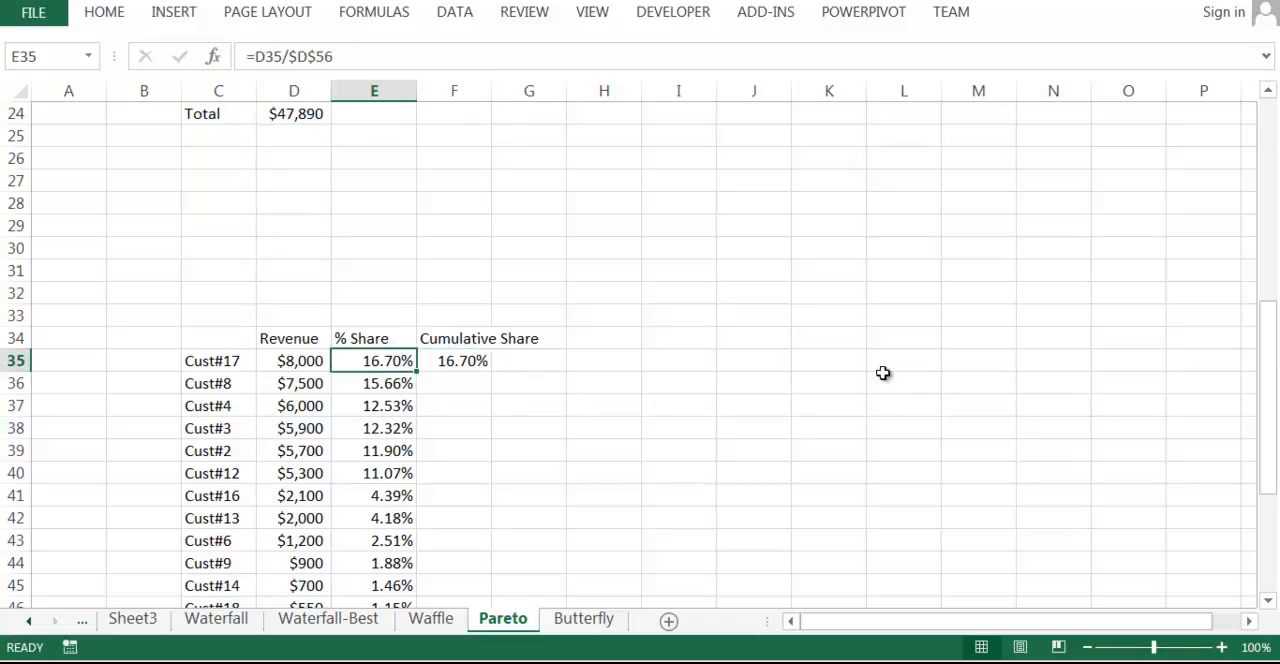
key(Right)
key(F2)
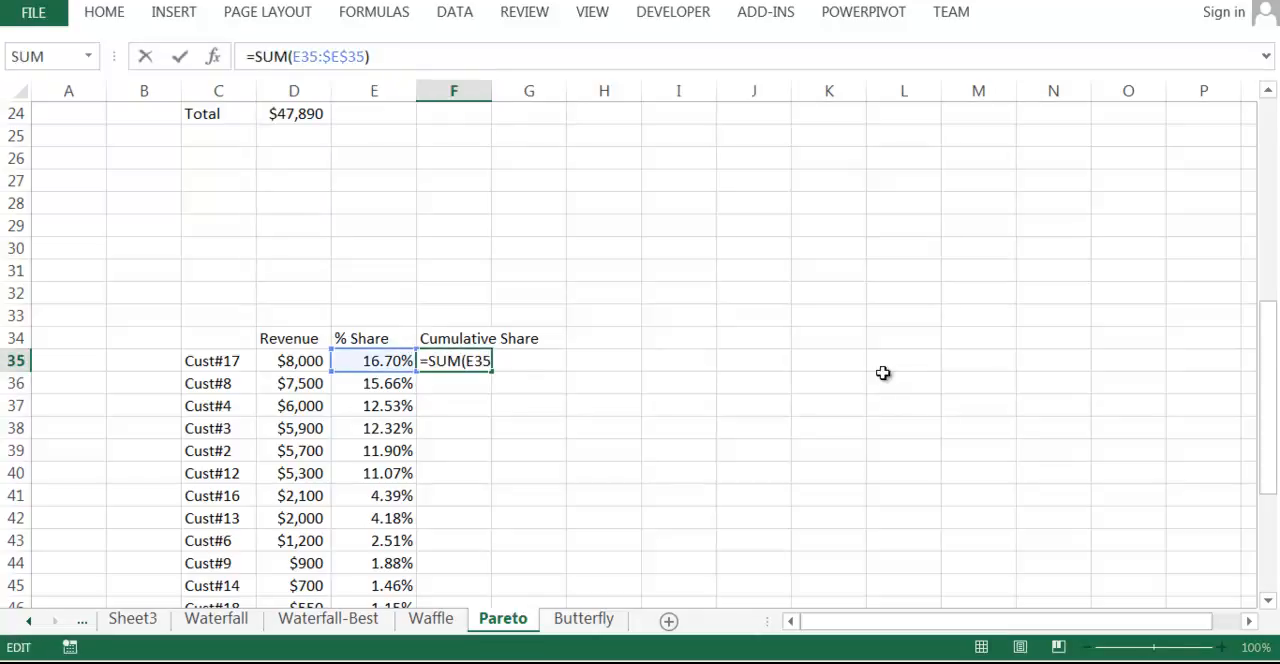
click(603, 450)
click(454, 361)
drag(491, 372, 489, 499)
Check the filled formula in F36, then fill the cumulative share down to the last customer row.
click(603, 450)
double_click(454, 384)
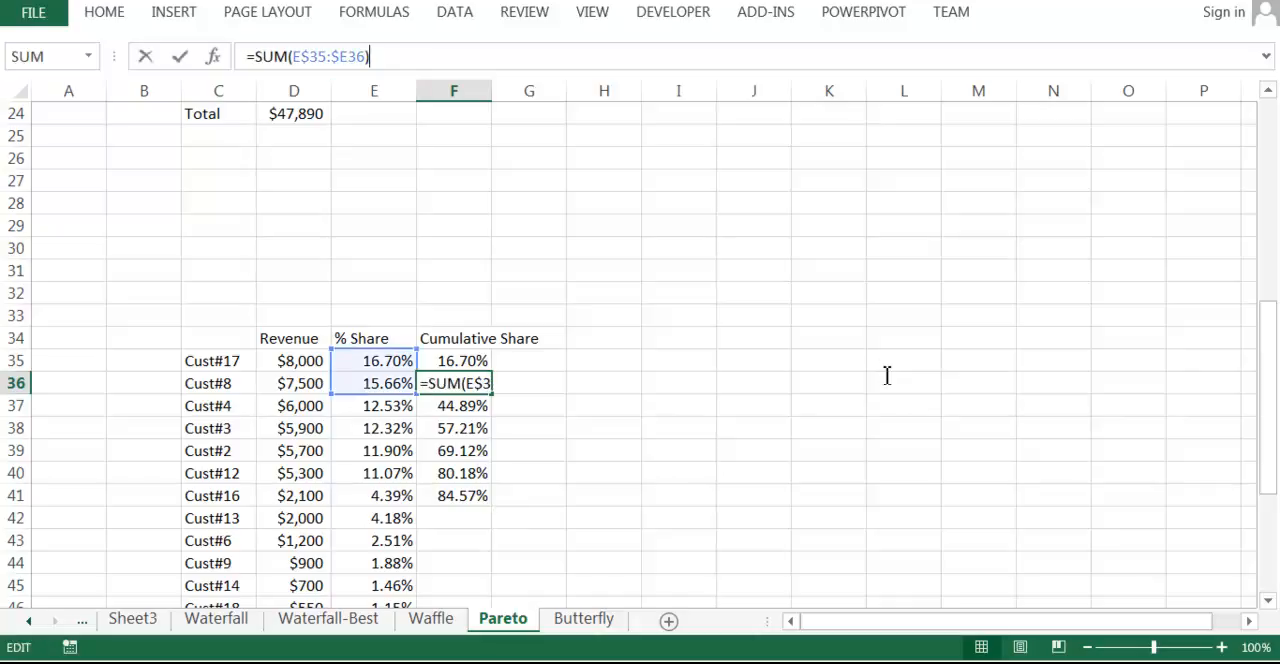
key(Return)
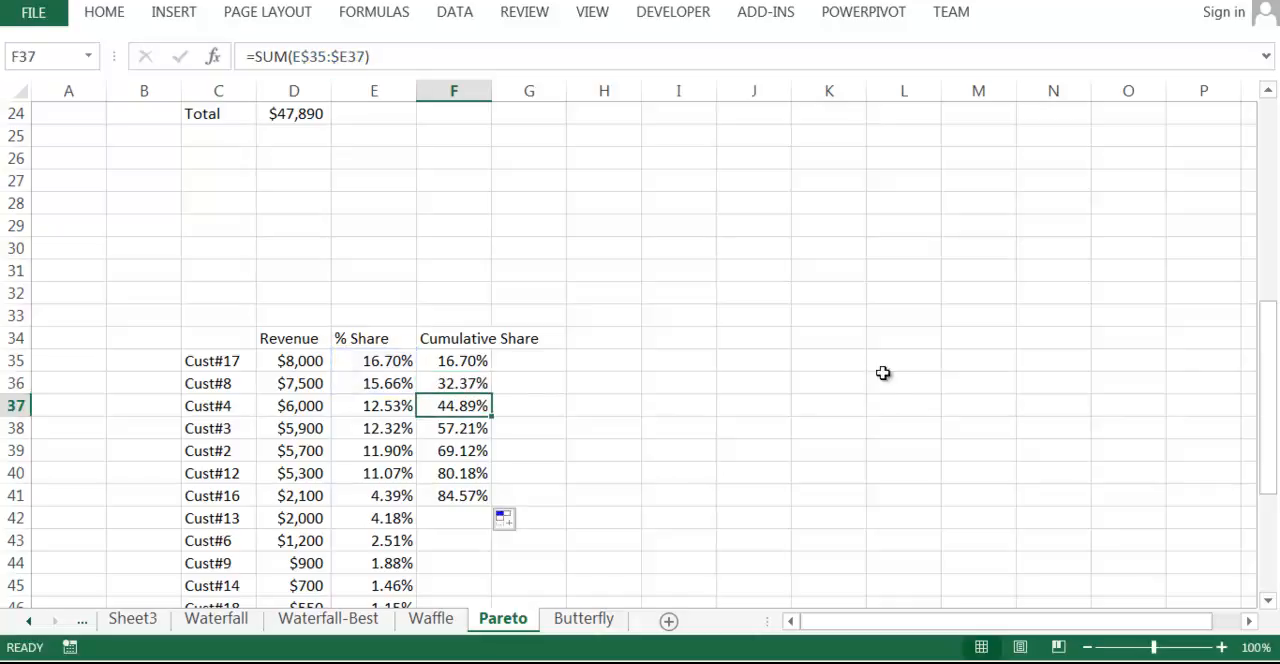
click(400, 57)
click(603, 473)
click(454, 473)
drag(491, 484, 491, 499)
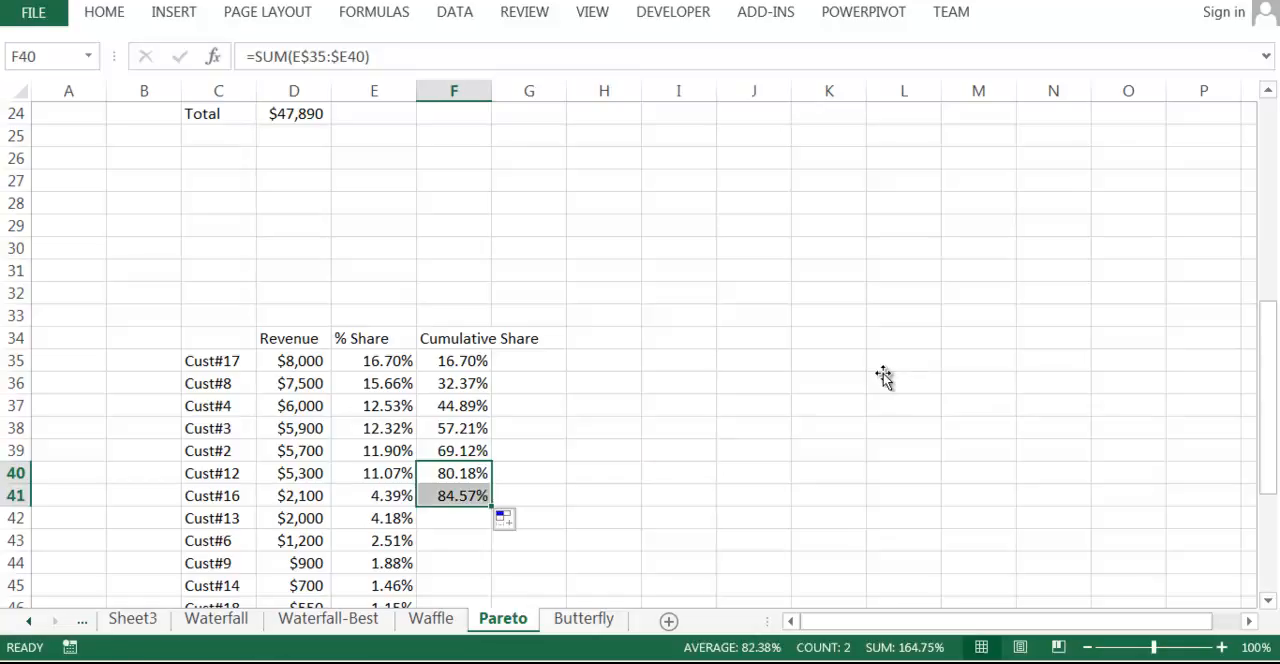
double_click(491, 506)
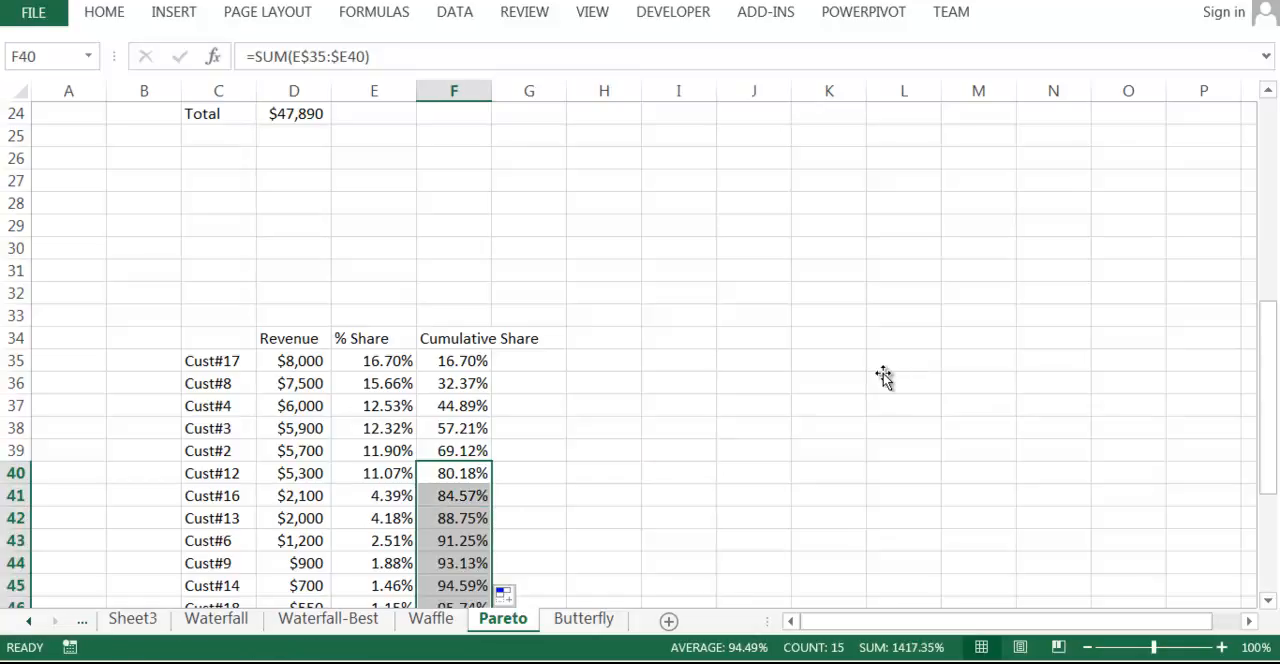
Autofit the width of the Cumulative Share column.
click(604, 383)
click(454, 451)
key(ctrl+Up)
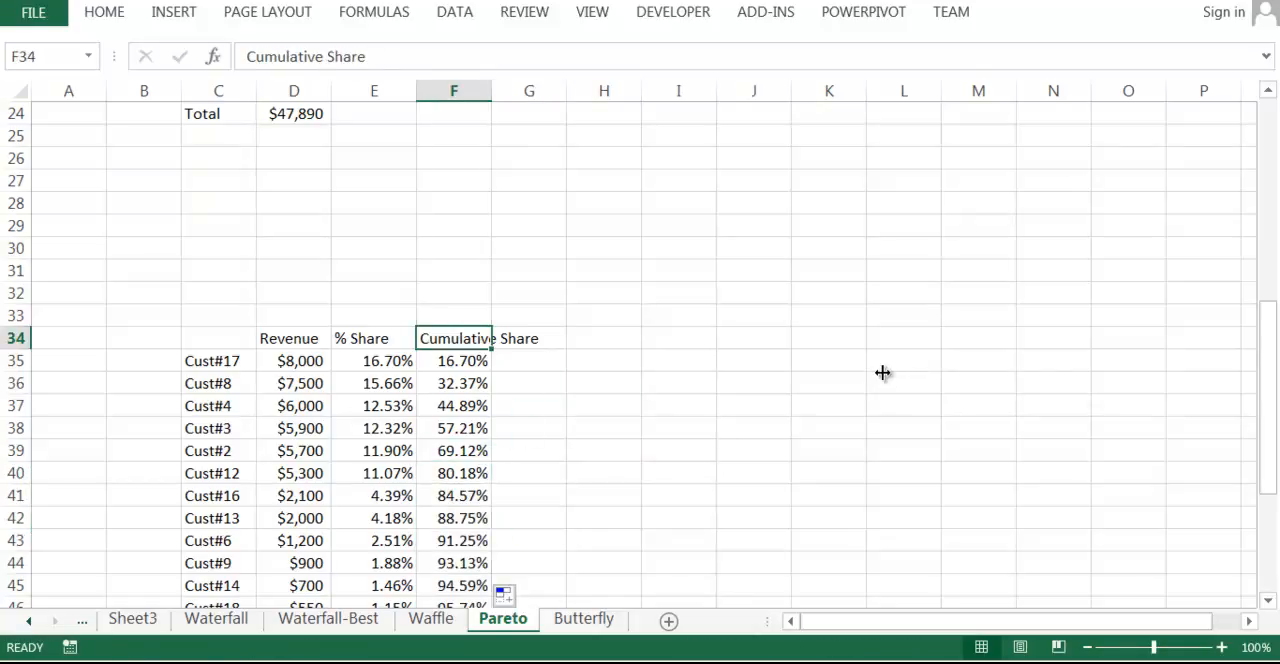
key(alt+h)
key(o)
key(i)
key(Down)
key(Down)
key(Down)
key(Down)
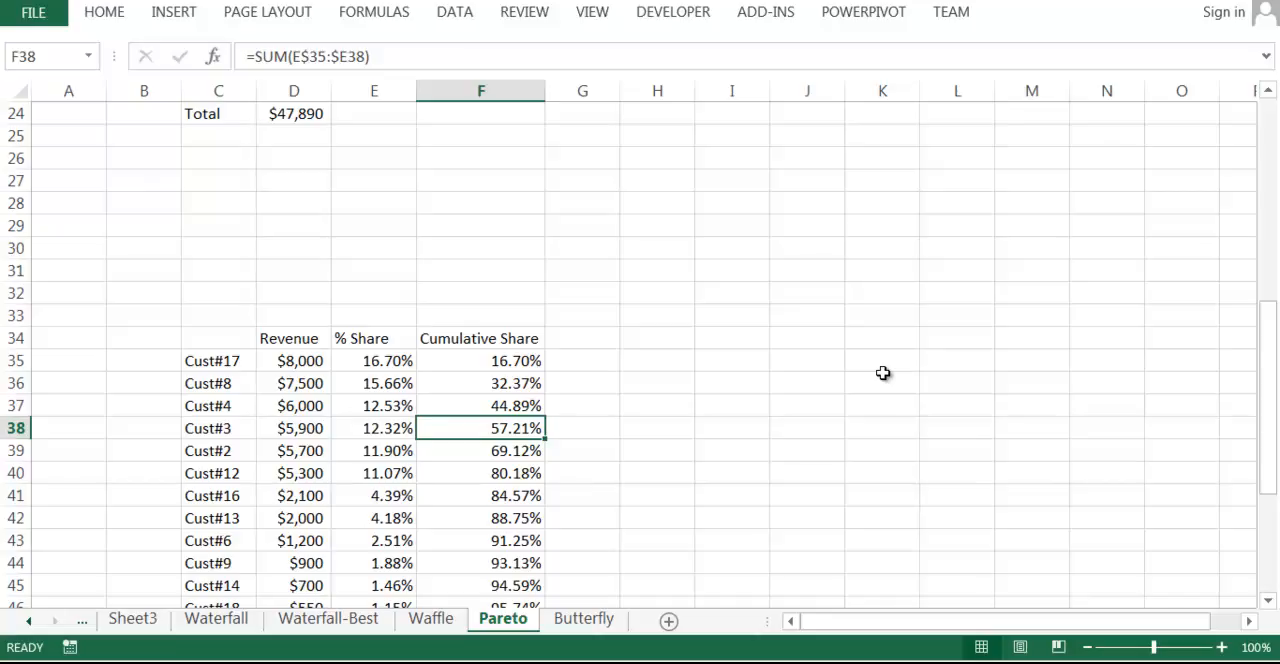
Add the header Pareto Rule in G34.
key(Up)
key(Up)
key(Up)
key(Up)
key(Right)
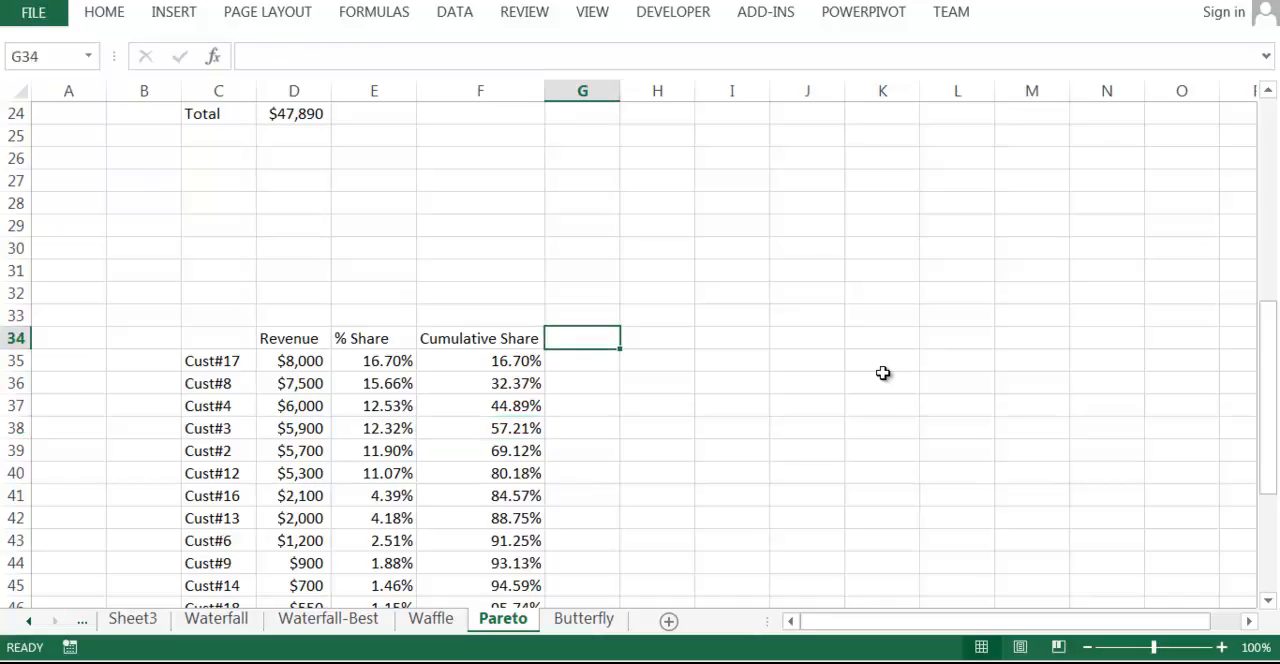
text(L)
key(BackSpace)
text(Pareto Rule)
key(Return)
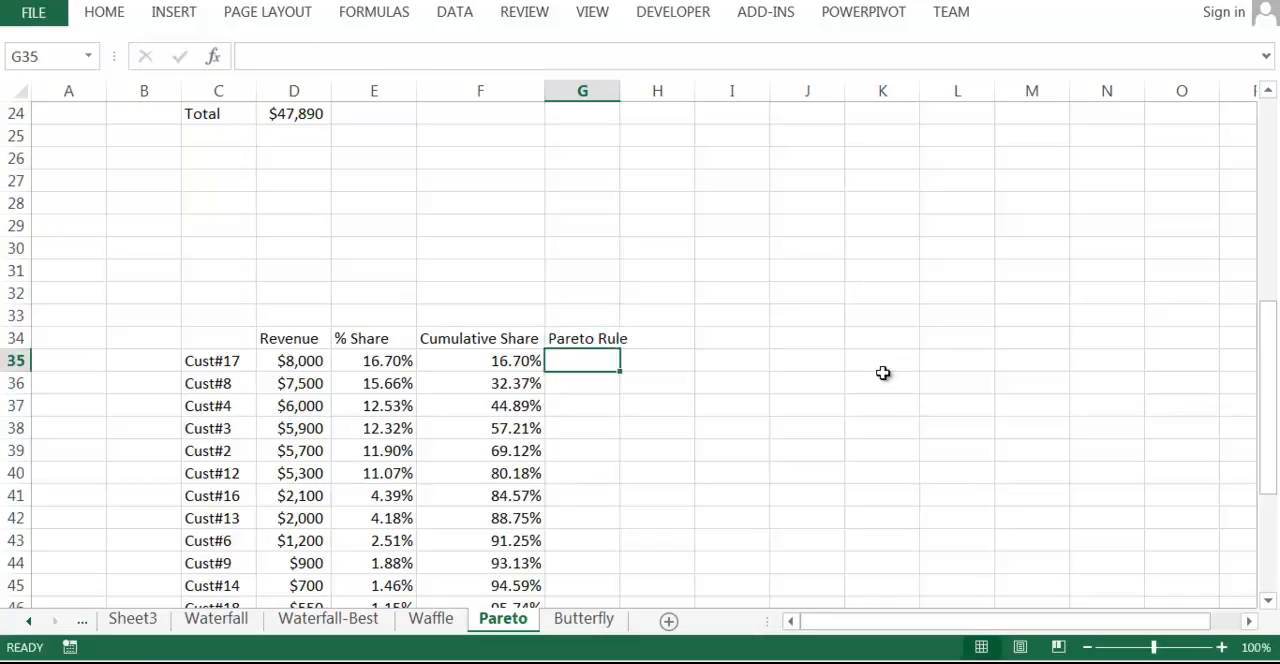
Enter 80% in G35 and fill it down for all customers.
text(80%)
key(Return)
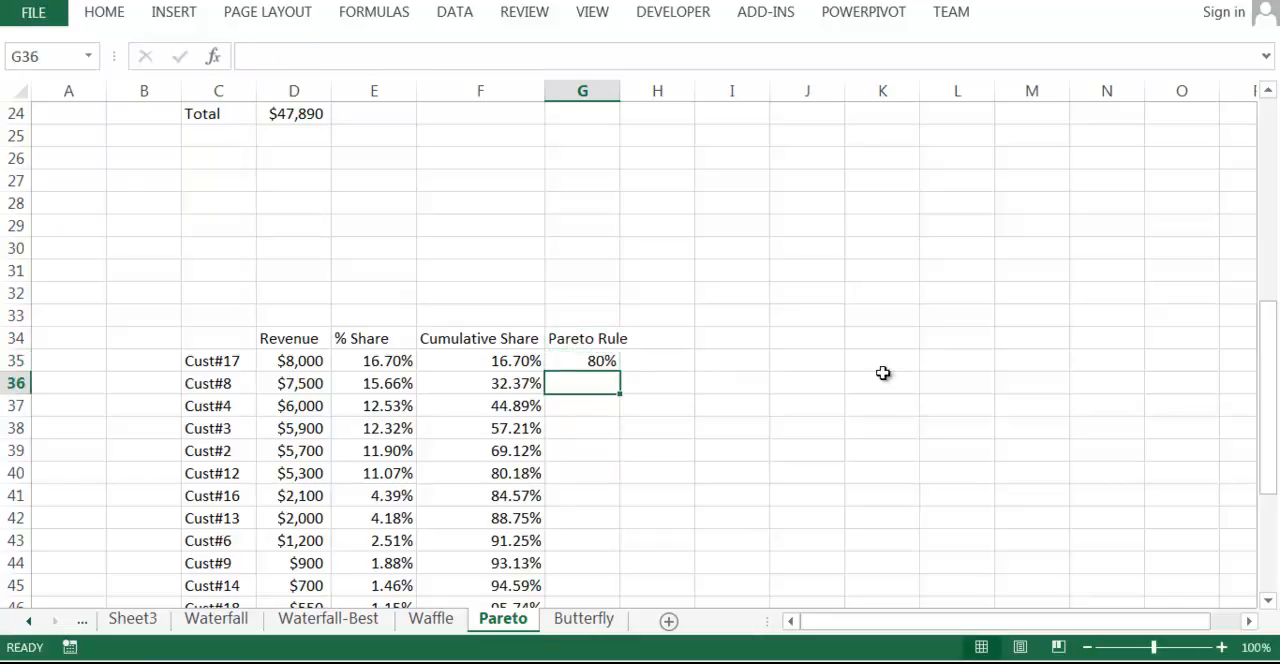
key(Up)
double_click(620, 372)
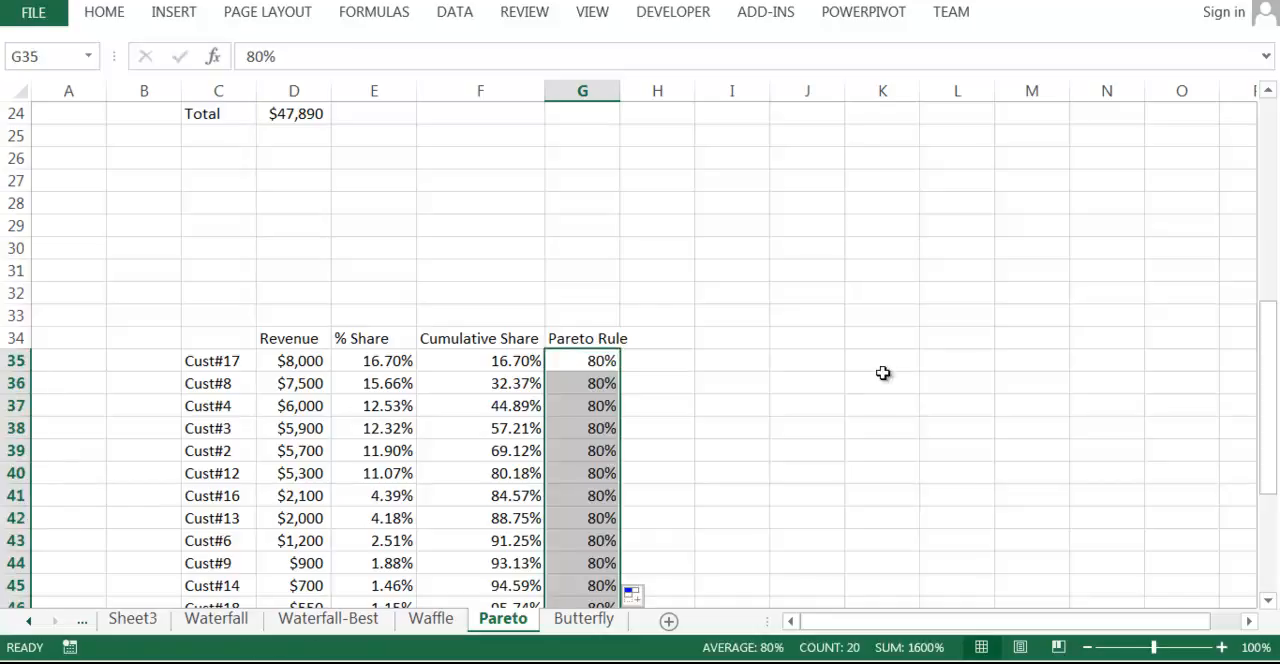
Select the table range C34:G54 and apply all borders to it.
click(807, 383)
click(620, 91)
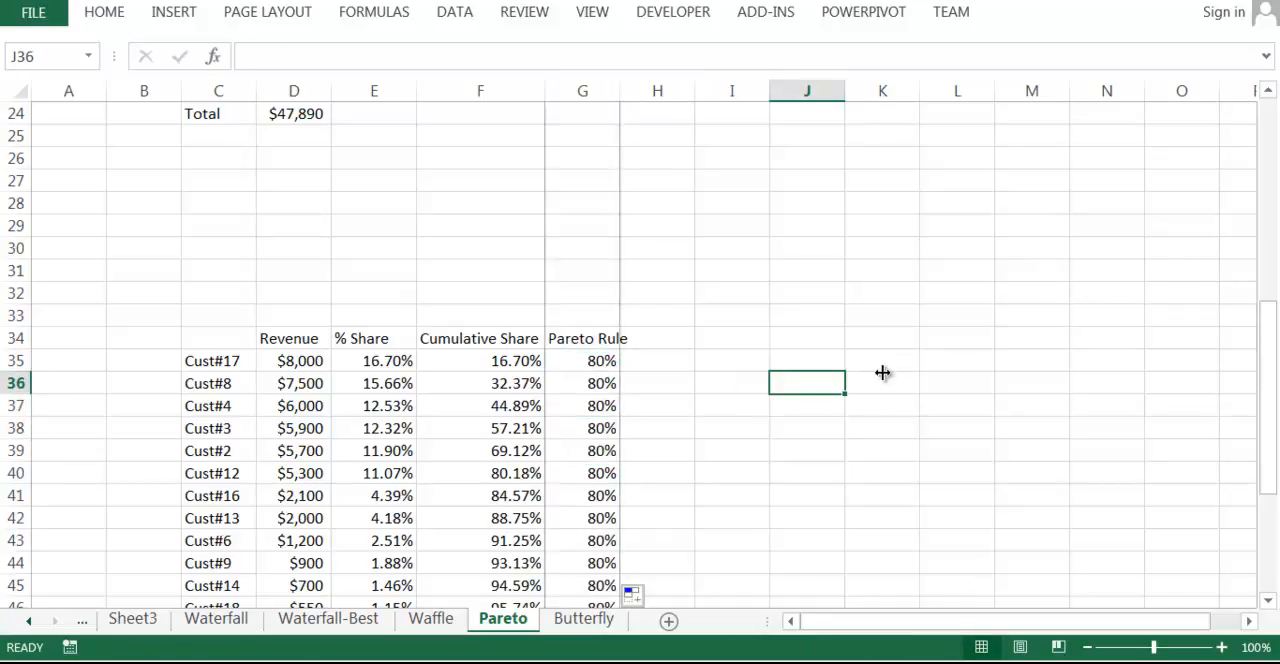
click(218, 338)
mouse_move(218, 338)
mouse_down()
mouse_move(582, 338)
mouse_move(582, 361)
mouse_up()
key(ctrl+shift+Down)
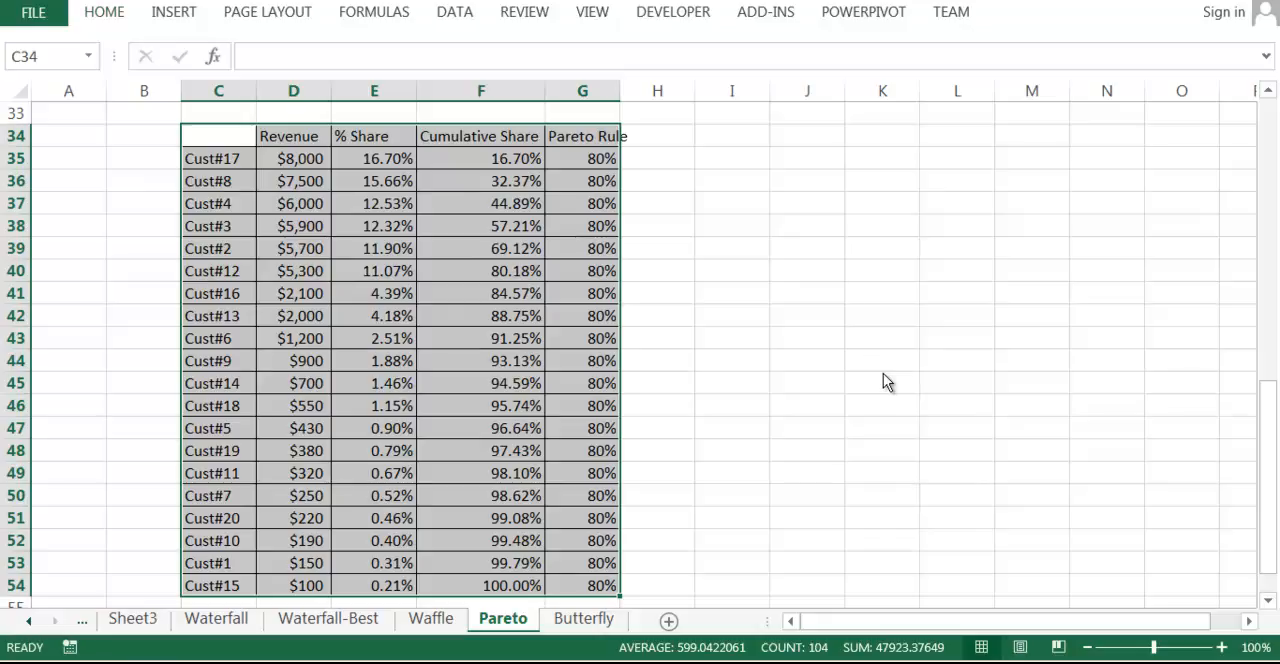
Widen columns E and G of the table.
click(807, 248)
drag(416, 91, 490, 91)
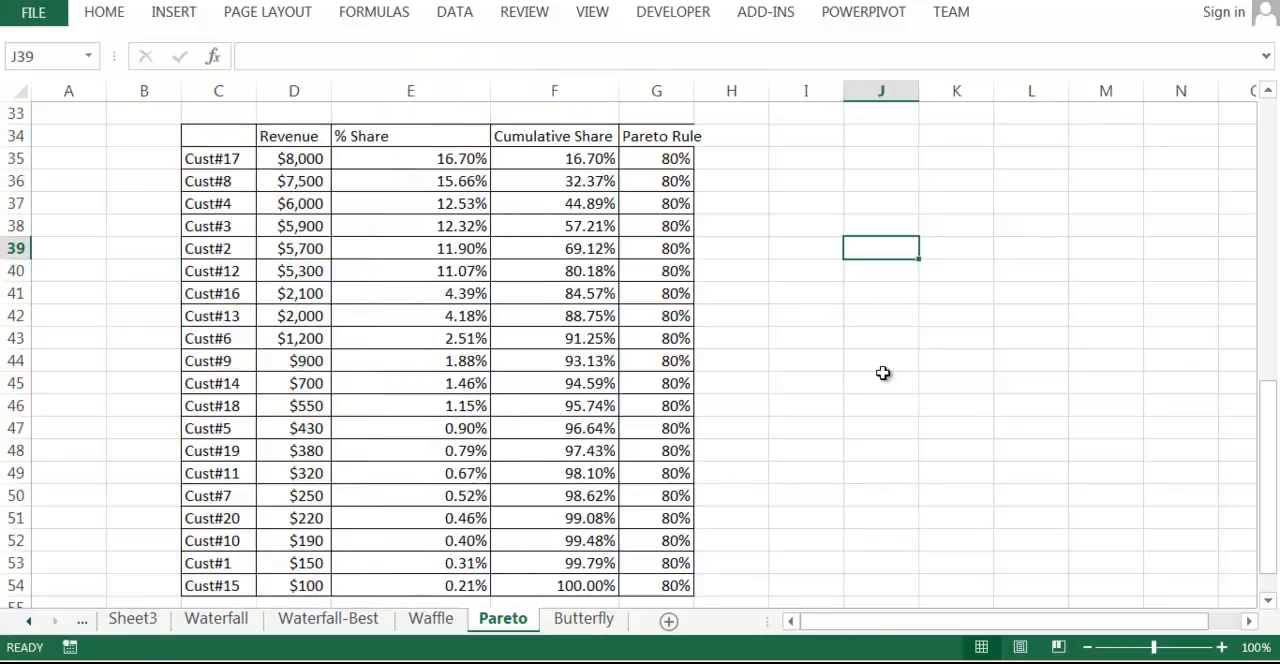
drag(694, 91, 735, 91)
Narrow column E slightly to tighten the % Share column.
click(677, 248)
click(555, 159)
key(Right)
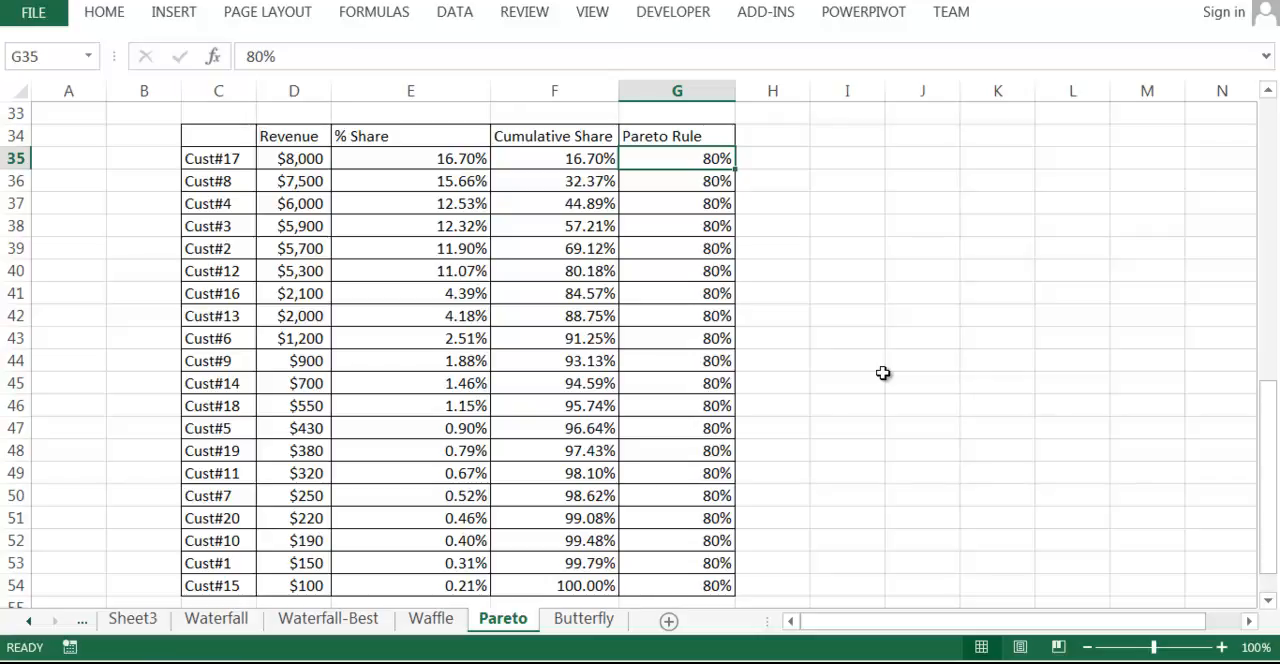
key(ctrl+Left)
key(Up)
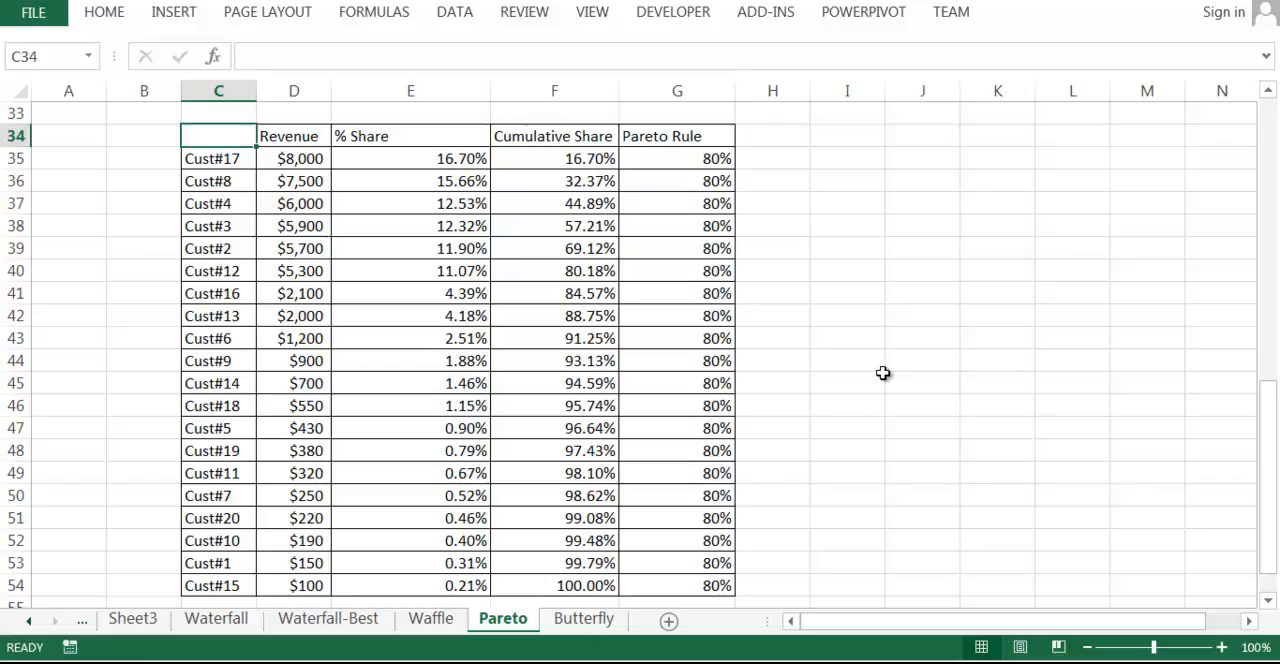
click(410, 91)
drag(490, 91, 481, 91)
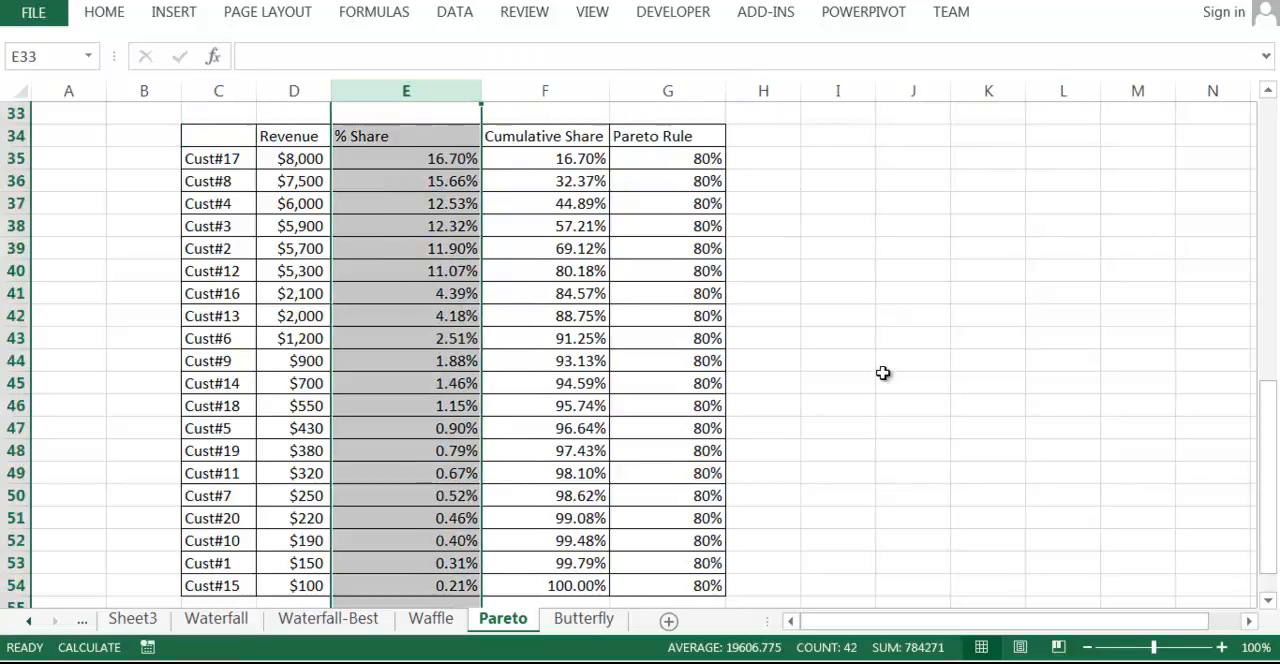
Insert a default column chart from the table C34:G54.
click(763, 226)
mouse_move(218, 136)
mouse_down()
mouse_move(406, 181)
mouse_move(668, 540)
mouse_move(668, 585)
mouse_up()
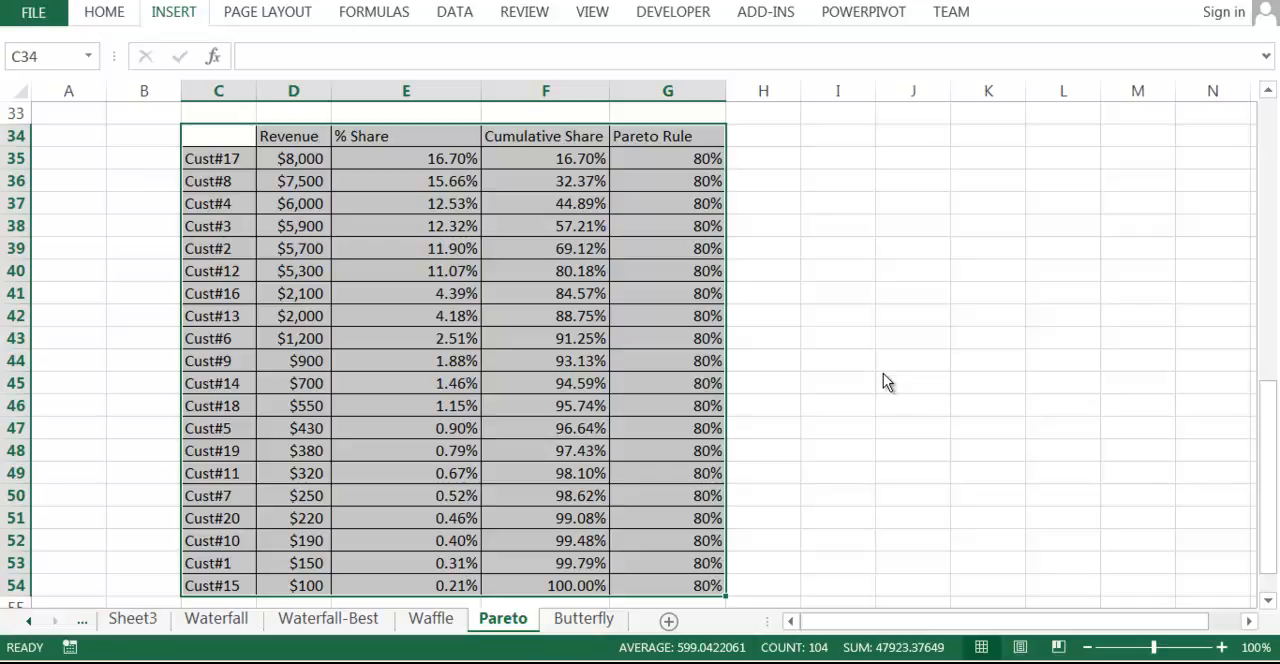
key(alt+F1)
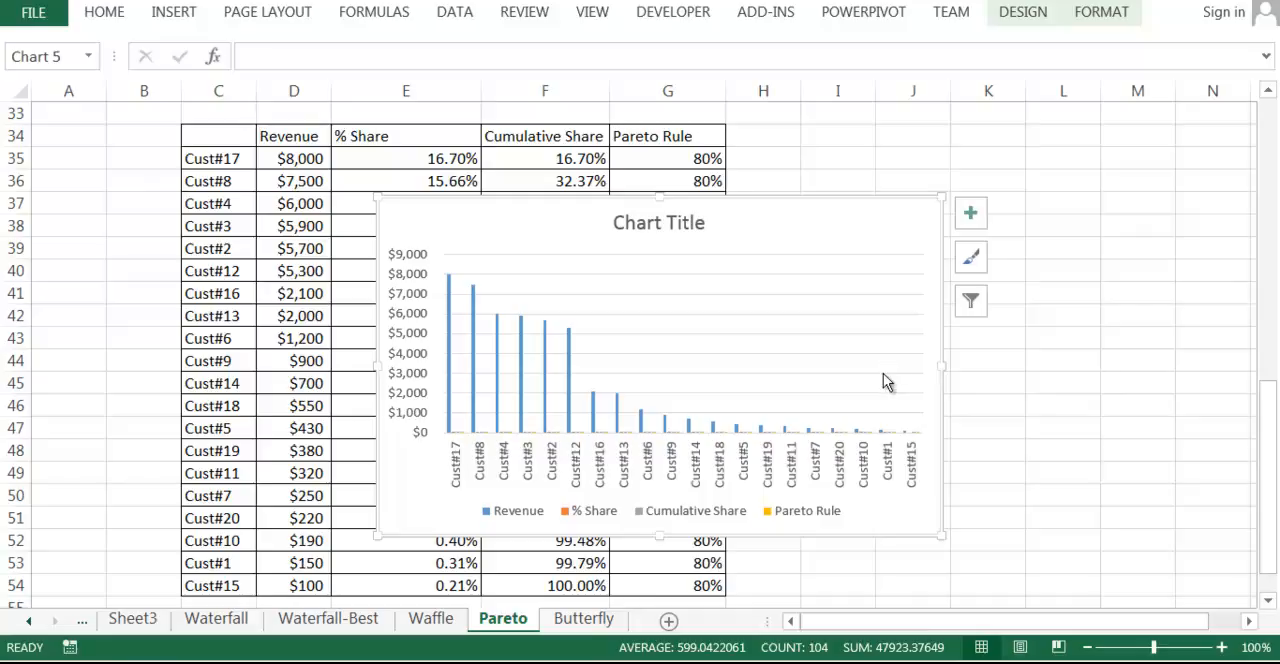
Delete the % Share series from the chart.
key(Up)
key(Right)
key(Right)
key(shift+F10)
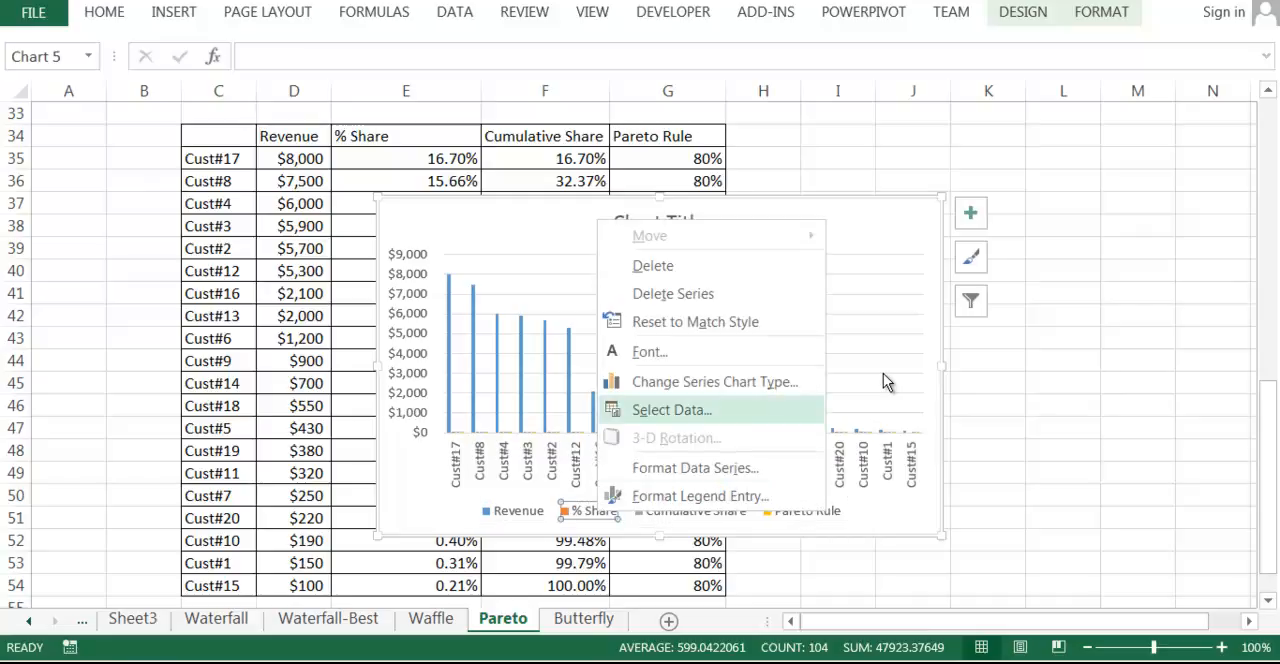
key(Down)
key(Down)
key(Down)
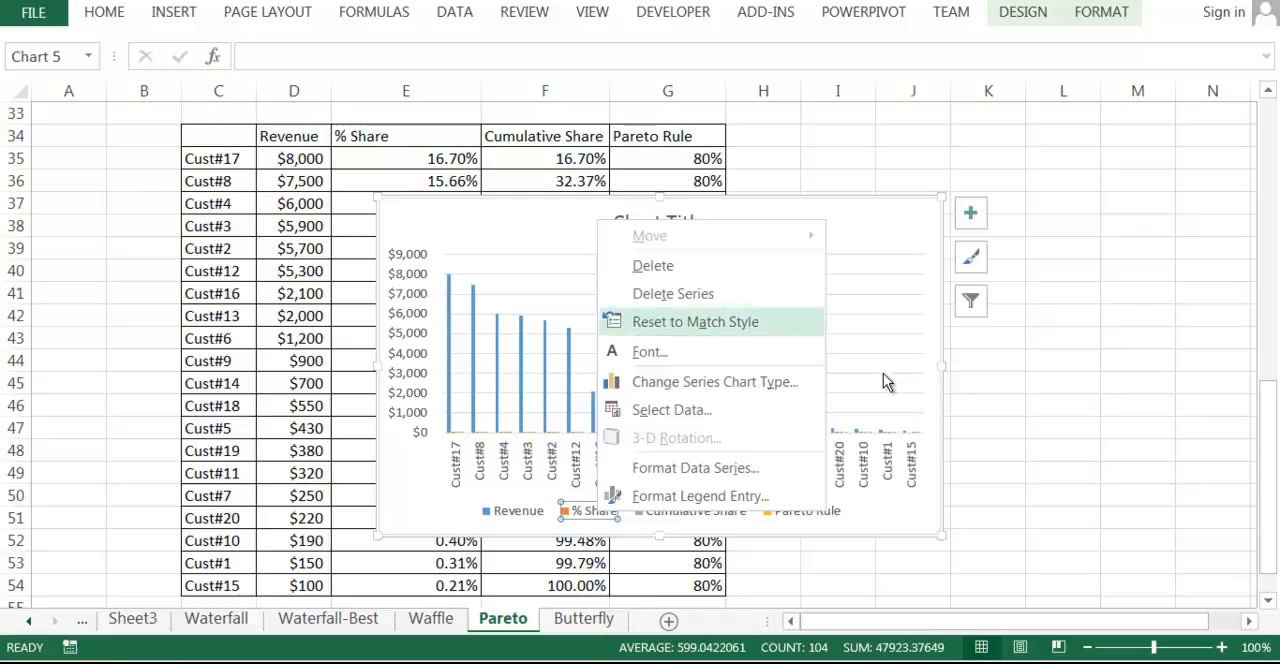
key(Up)
key(Return)
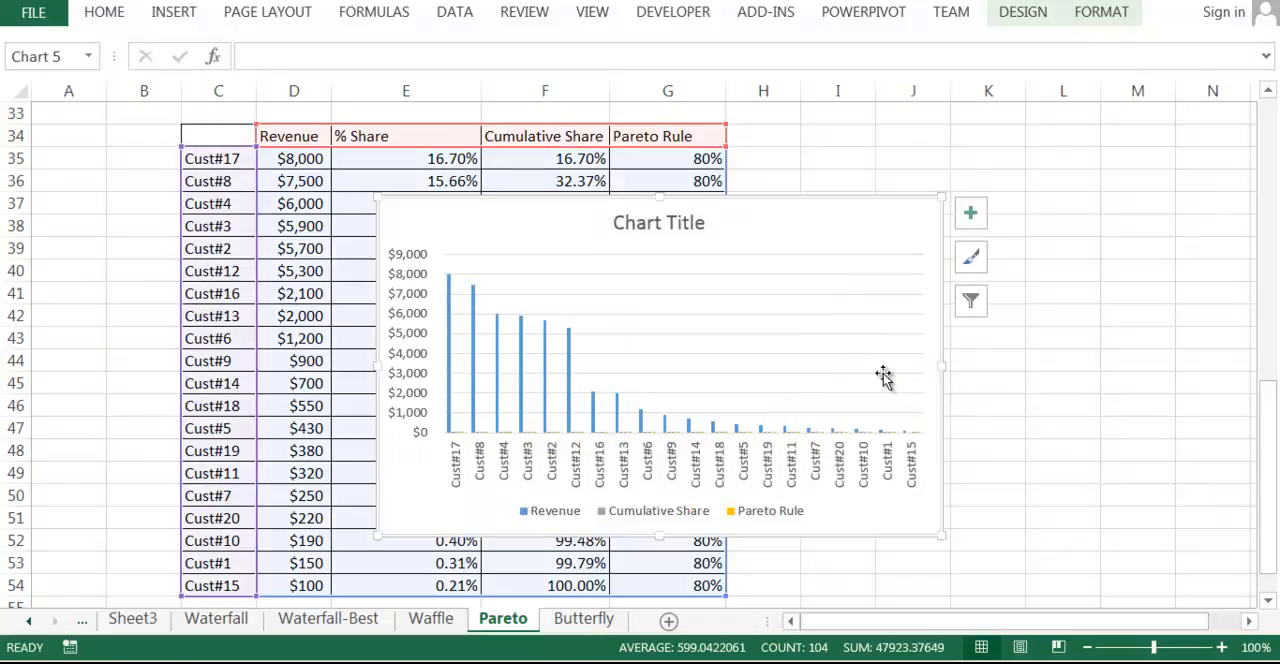
Open the Format Data Series pane for the Cumulative Share series.
key(Right)
key(Right)
key(Right)
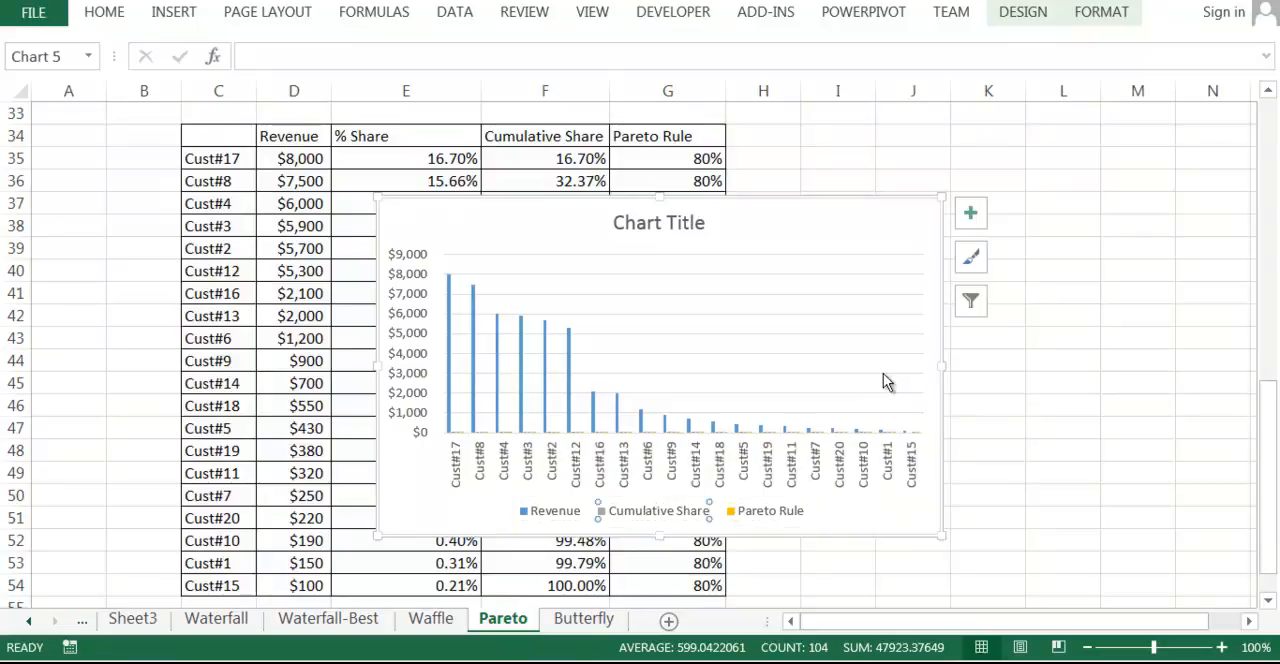
key(shift+F10)
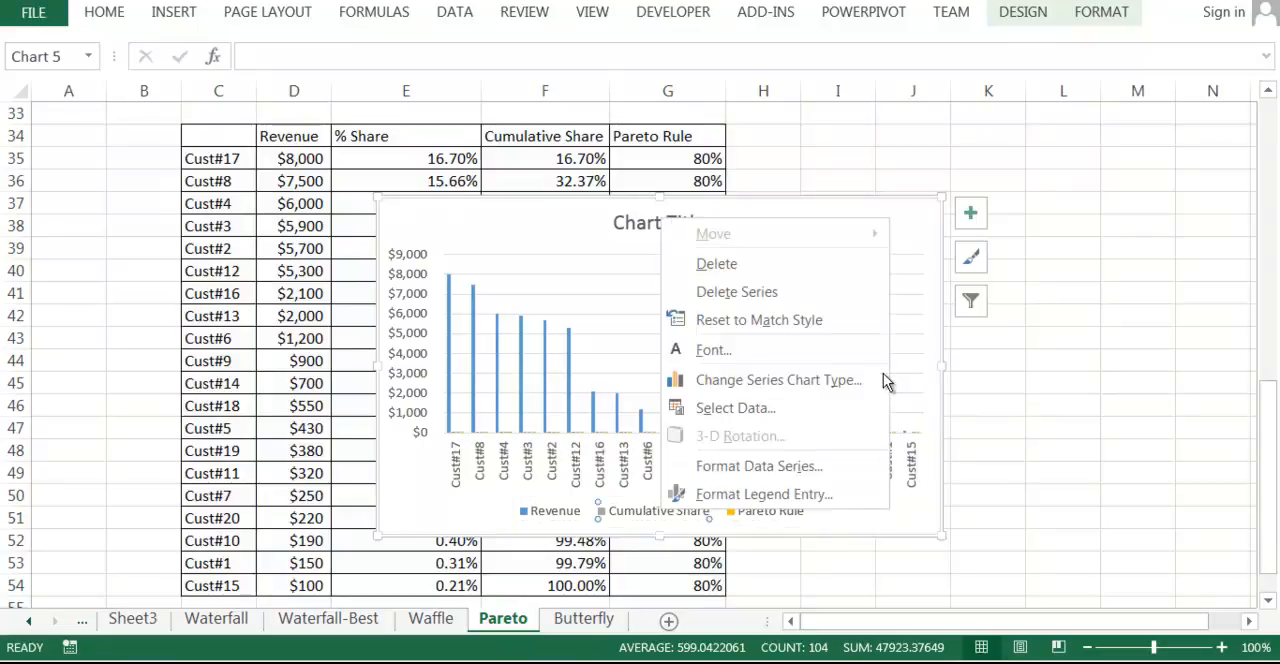
key(Up)
key(Up)
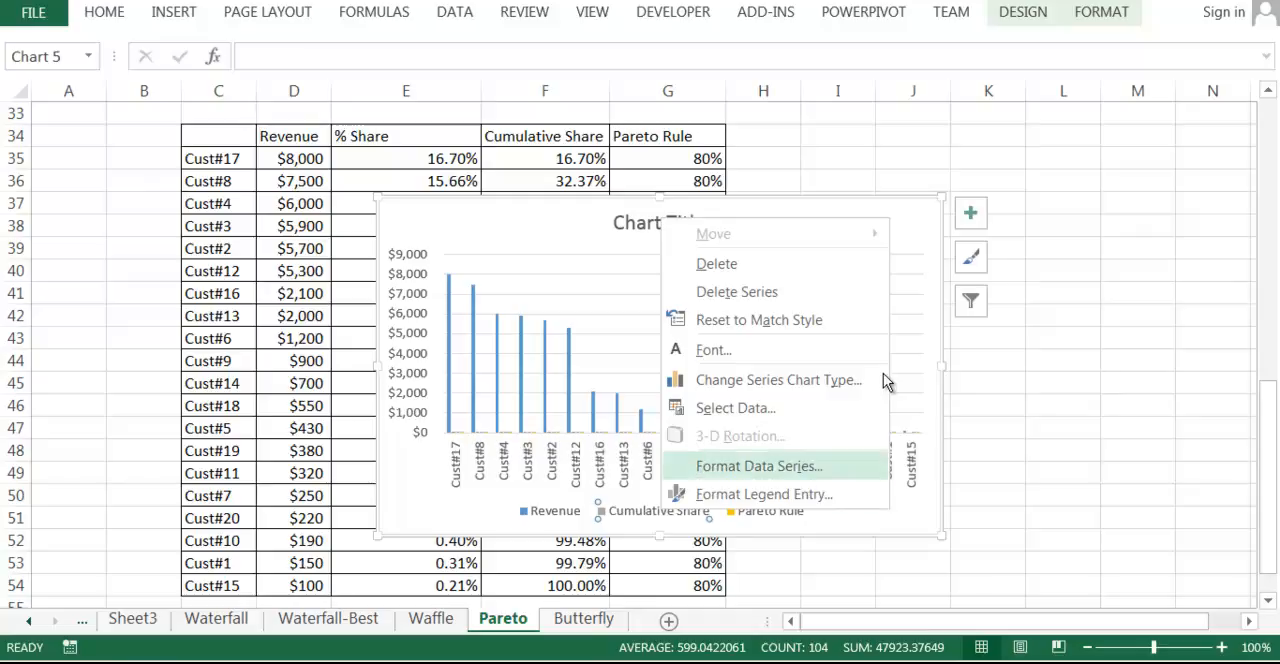
key(Return)
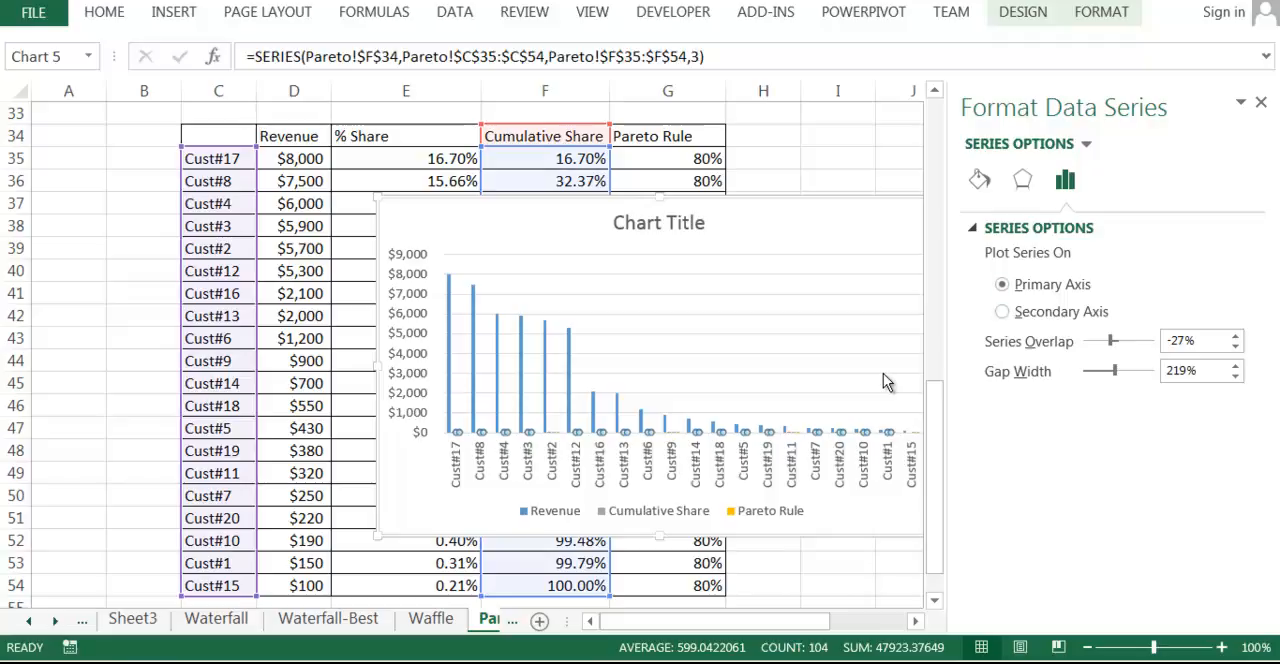
Plot the Cumulative Share series on the secondary axis and close the format pane.
key(ctrl+2)
mouse_move(998, 305)
mouse_down()
mouse_move(979, 307)
mouse_move(1055, 328)
mouse_move(1062, 297)
mouse_move(980, 301)
mouse_up()
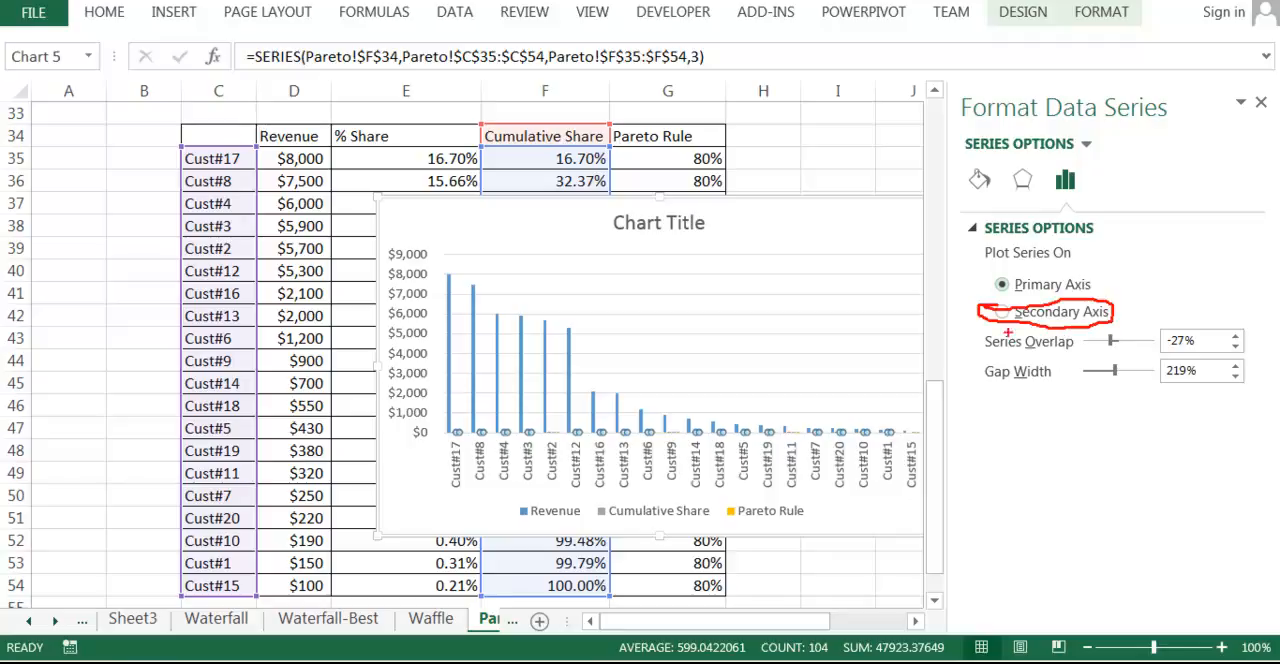
key(Escape)
key(space)
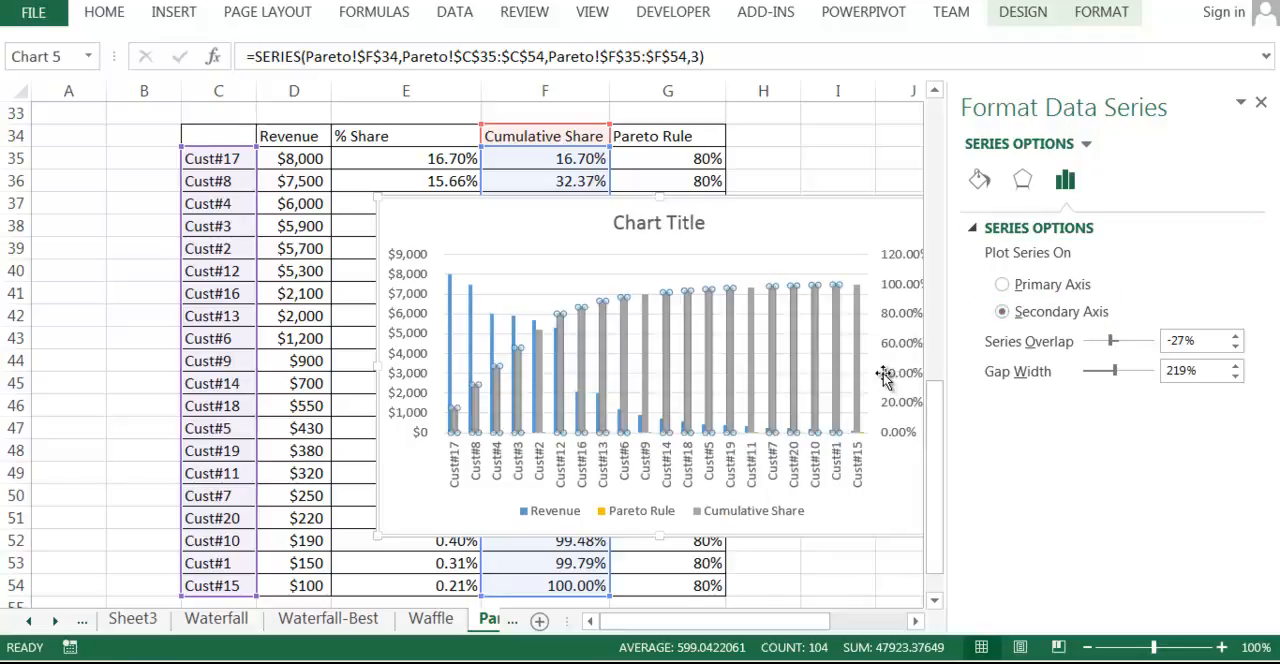
click(1261, 102)
click(885, 374)
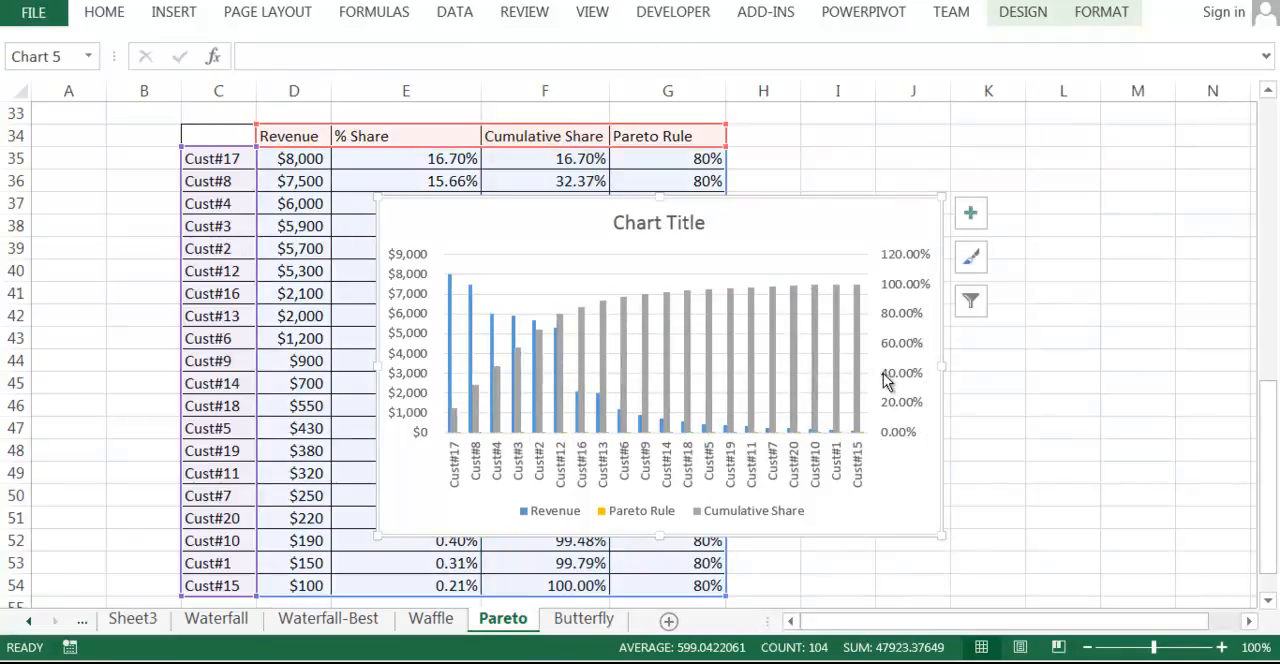
drag(420, 238, 455, 206)
mouse_move(909, 234)
mouse_down()
mouse_move(912, 246)
mouse_move(941, 205)
mouse_up()
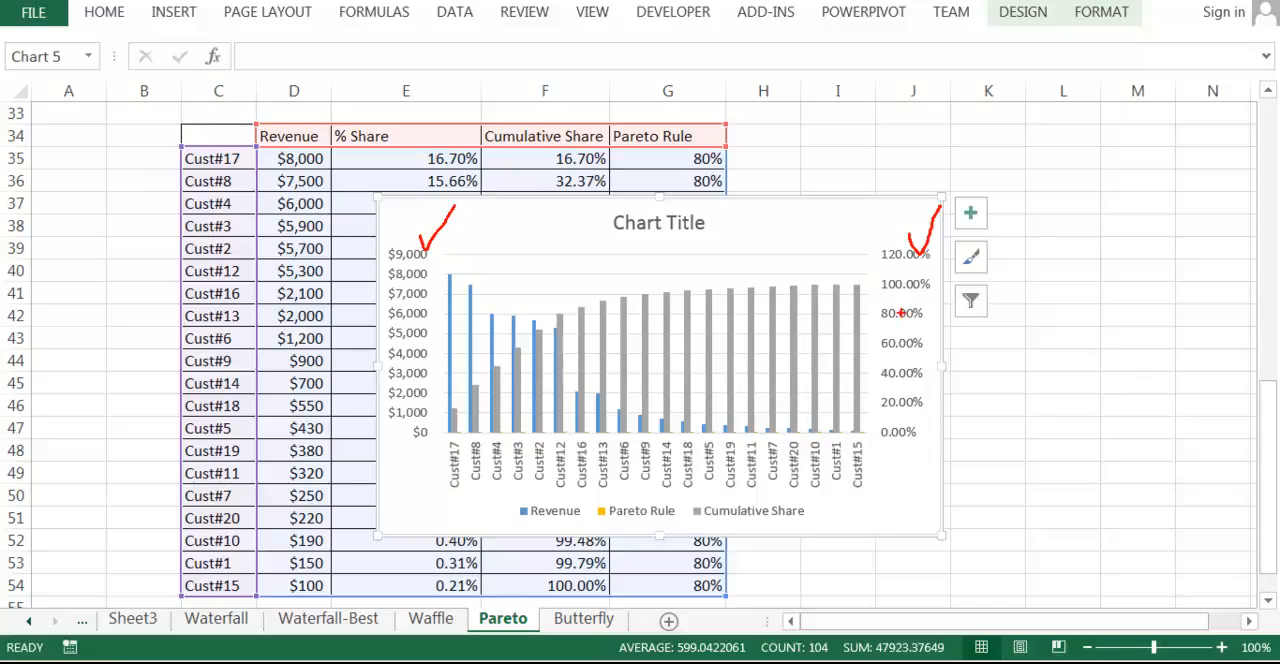
mouse_move(868, 288)
mouse_down()
mouse_move(848, 279)
mouse_move(870, 285)
mouse_move(814, 290)
mouse_move(762, 319)
mouse_move(738, 300)
mouse_up()
key(Escape)
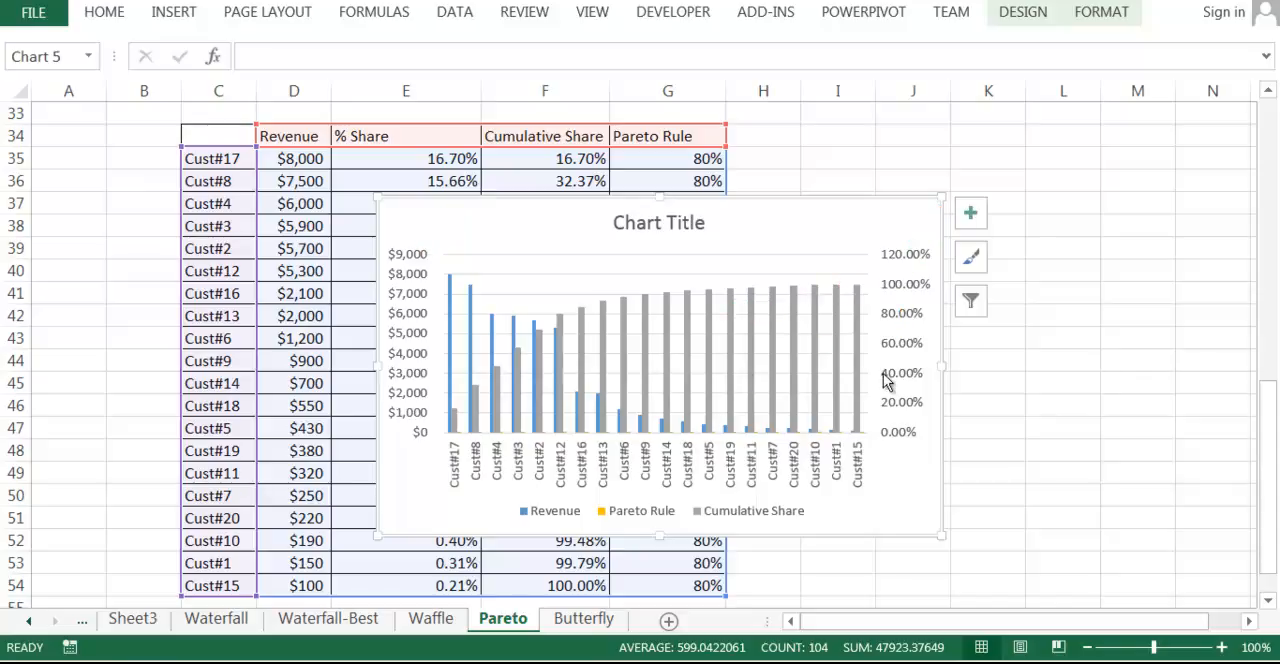
Select the Cumulative Share series and change its chart type to Line in the Change Chart Type dialog.
key(Left)
key(Left)
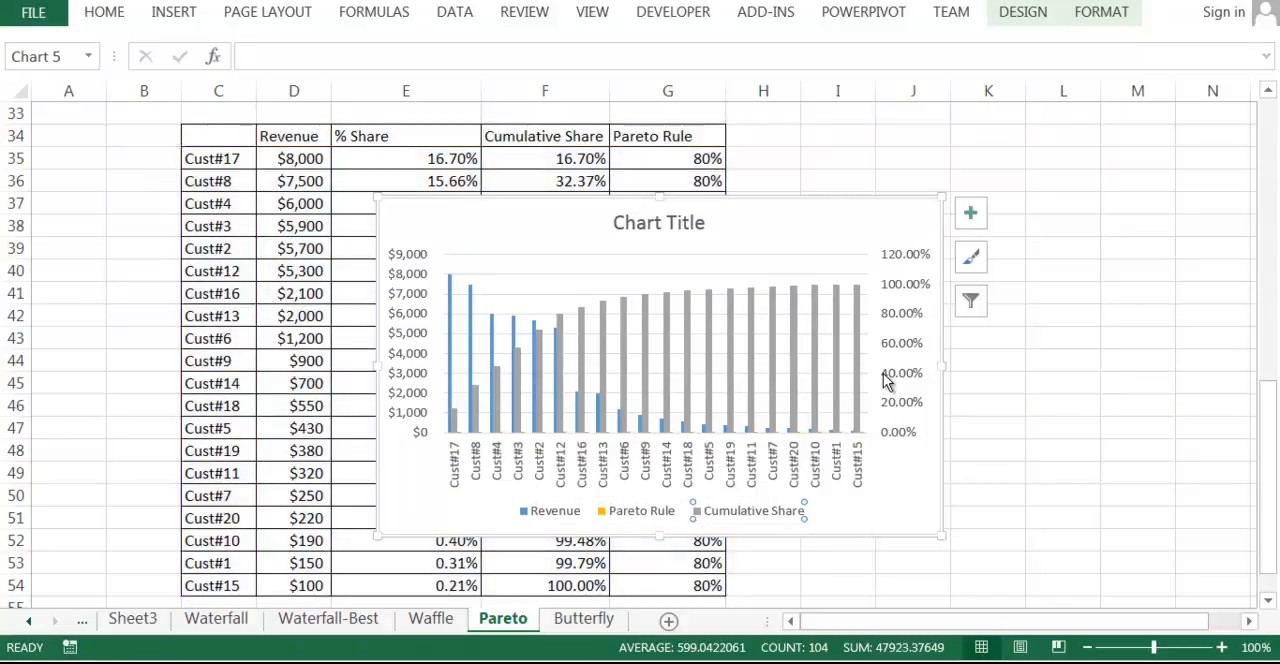
key(shift+F10)
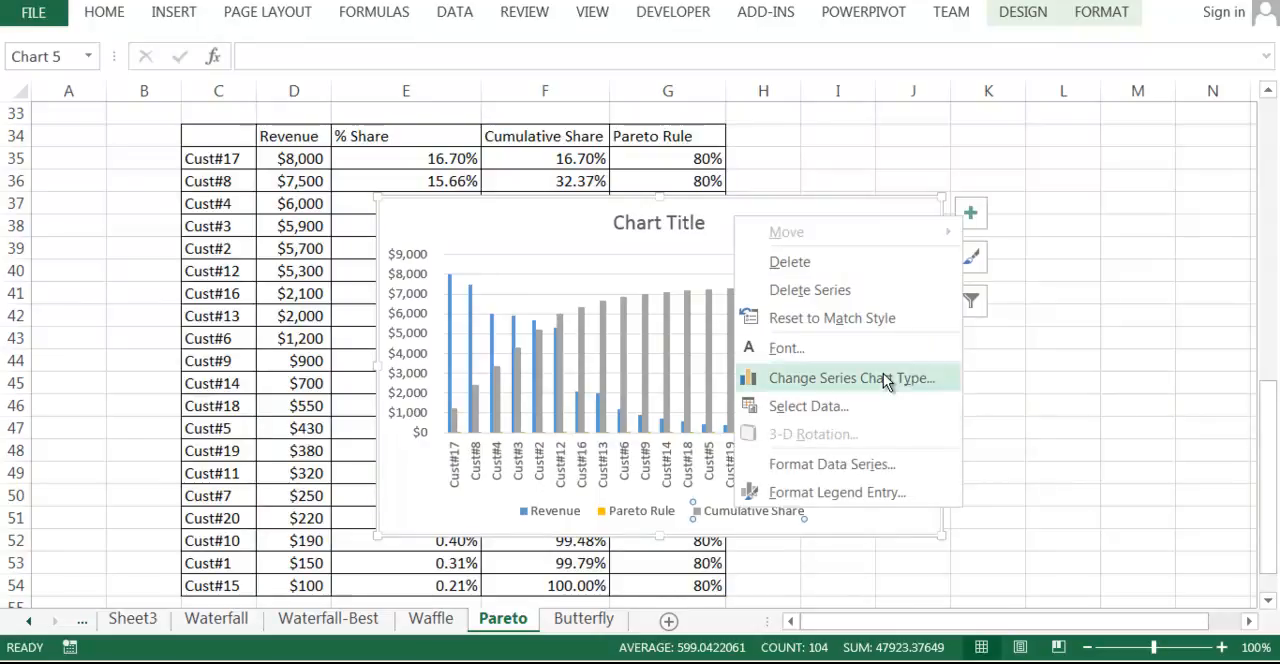
click(885, 381)
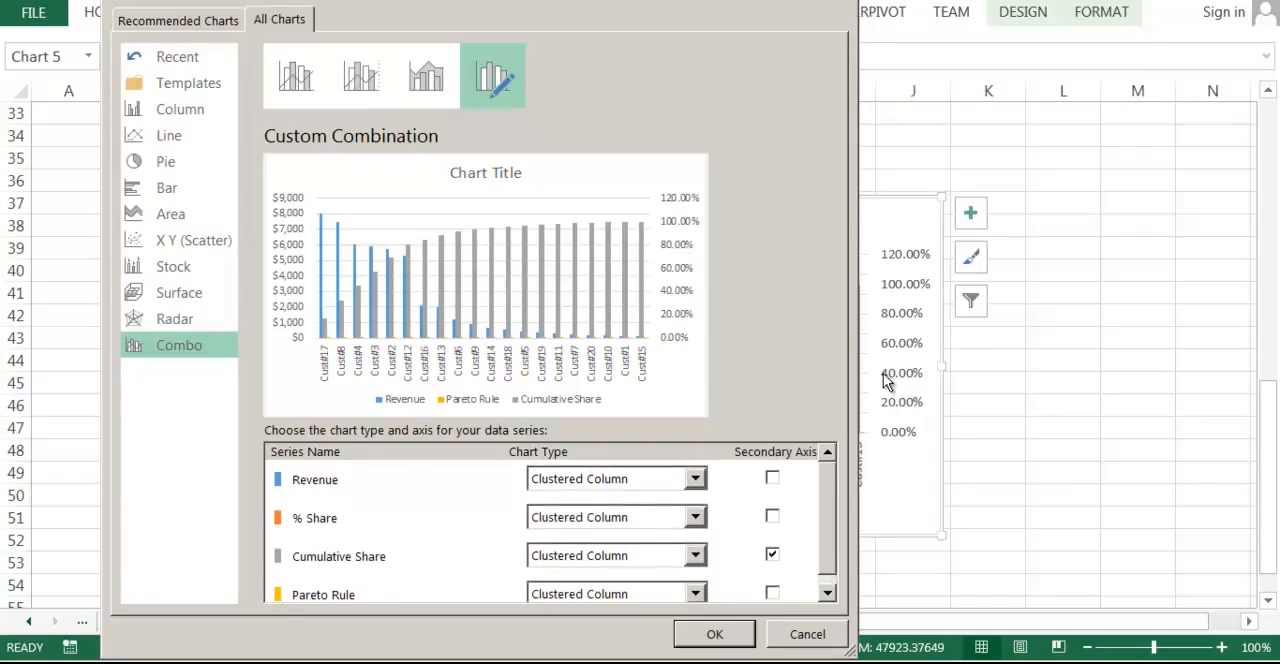
click(696, 555)
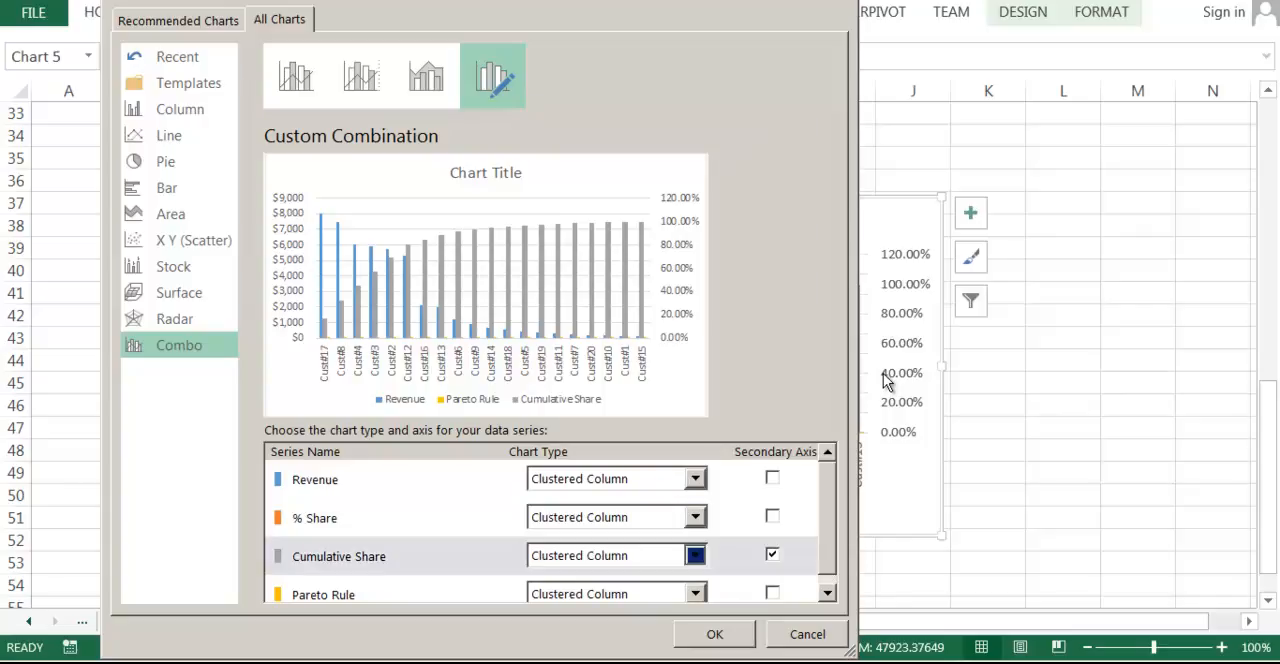
click(556, 374)
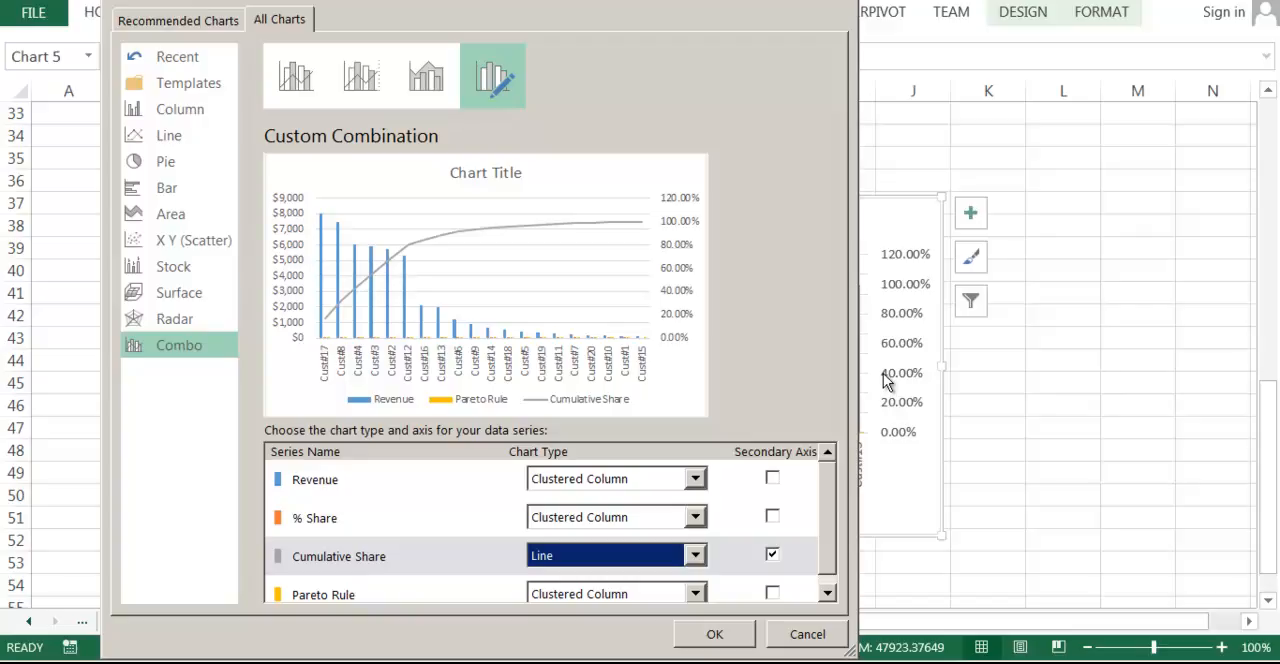
Change the % Share series chart type to Line, keeping it on the primary axis.
click(772, 516)
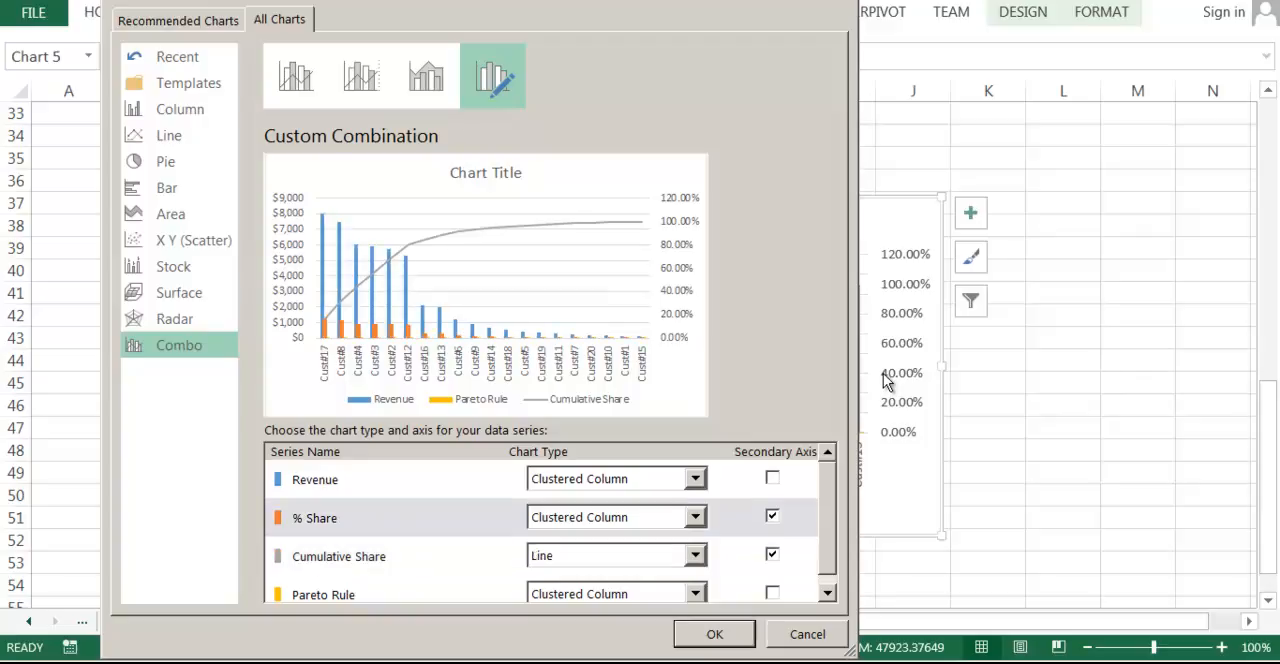
click(696, 517)
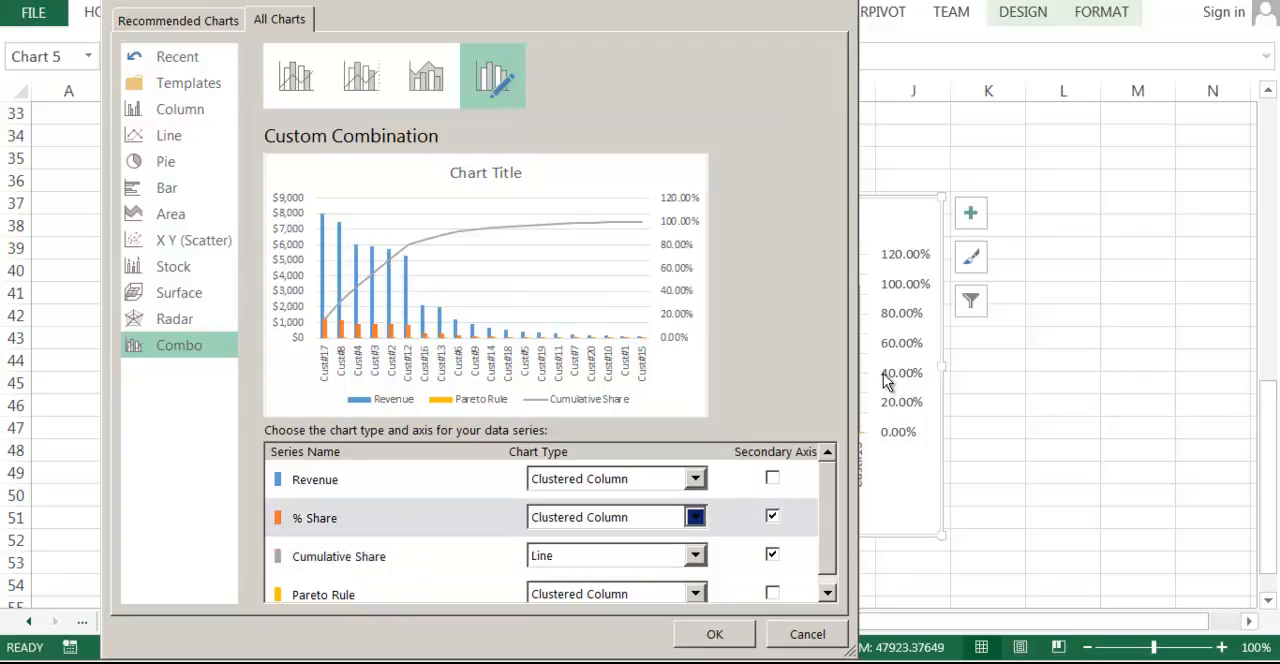
click(885, 382)
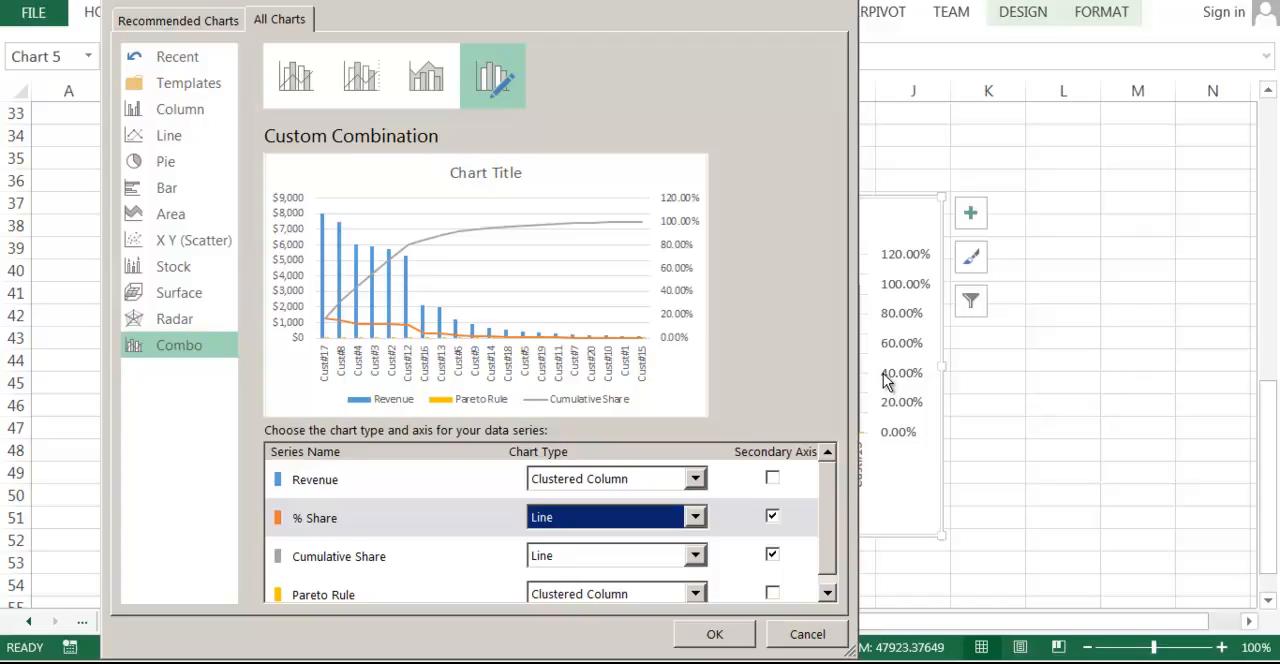
click(772, 516)
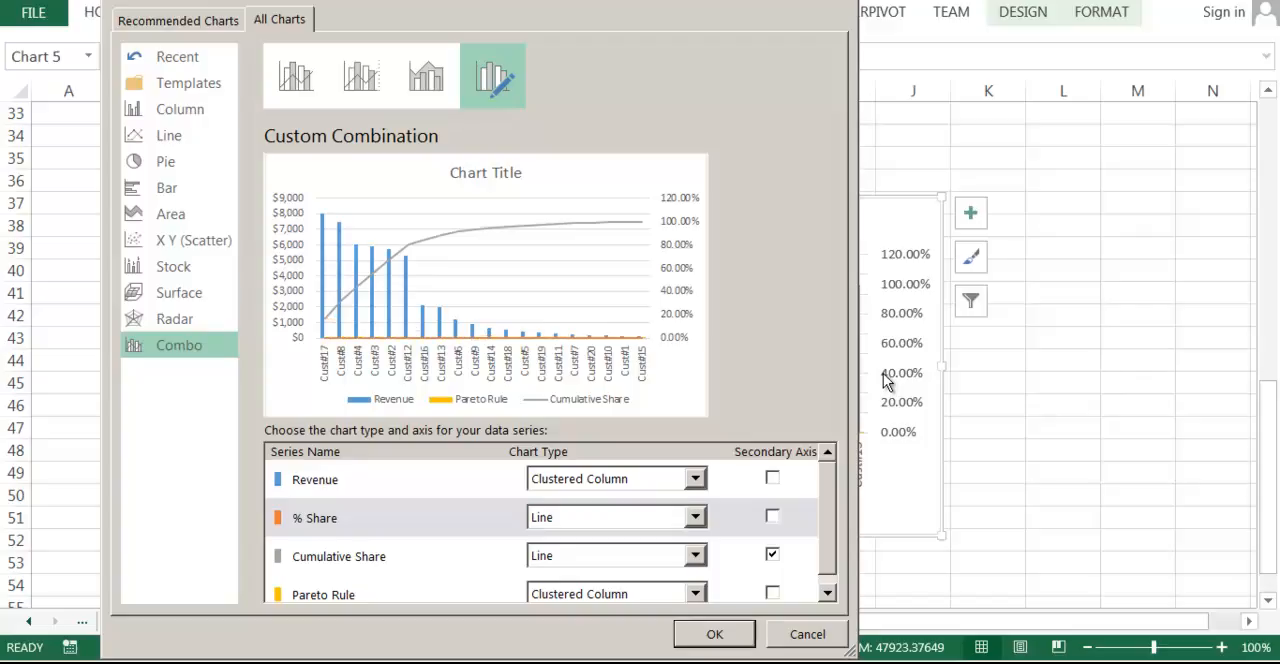
Change the Pareto Rule series to a Line on the secondary axis and apply the combo chart.
scroll(885, 380, down, 1)
click(696, 583)
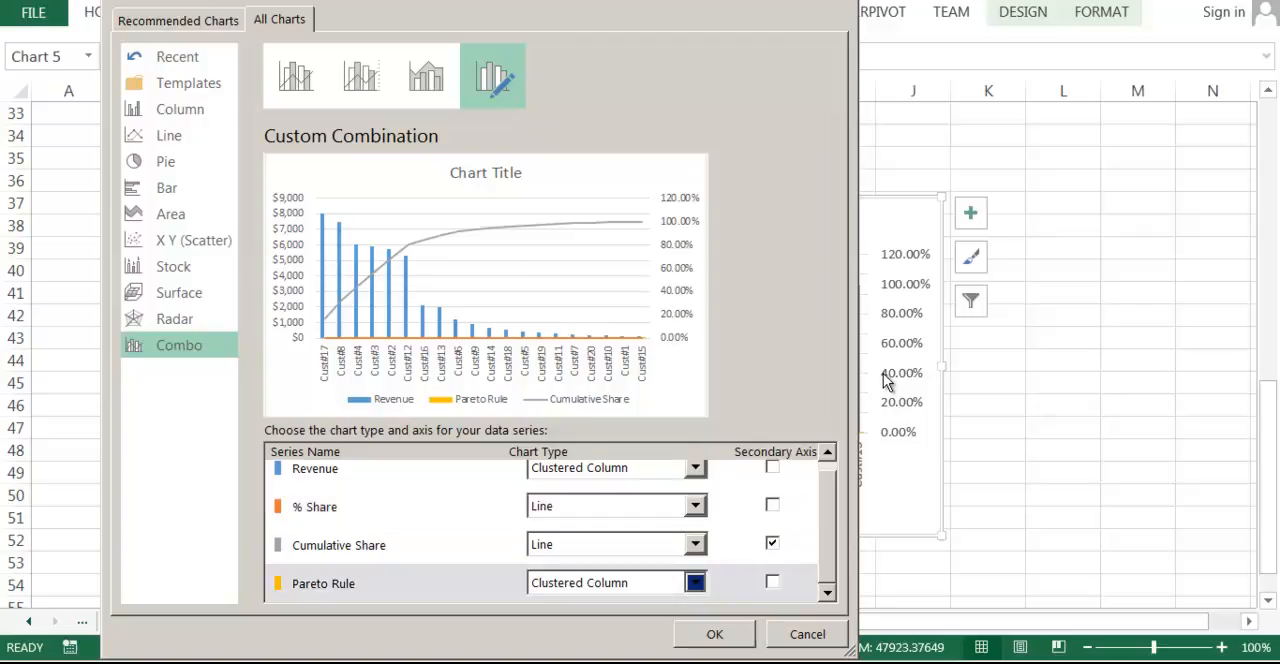
click(606, 583)
click(772, 581)
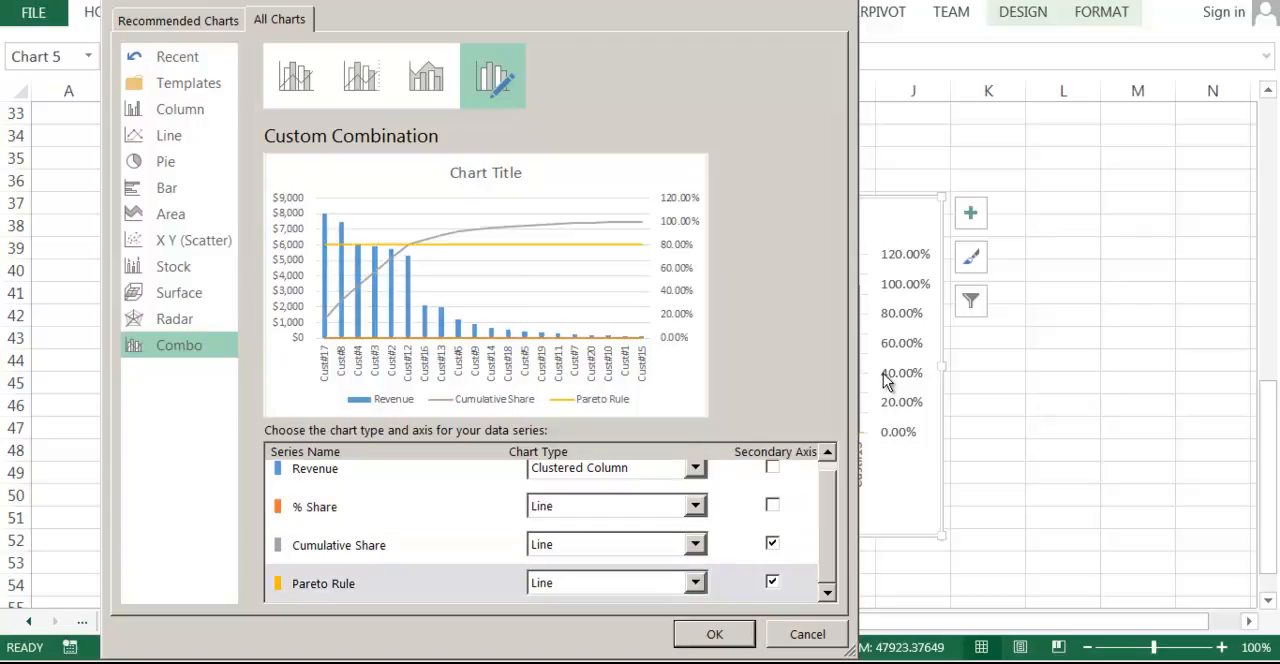
click(714, 634)
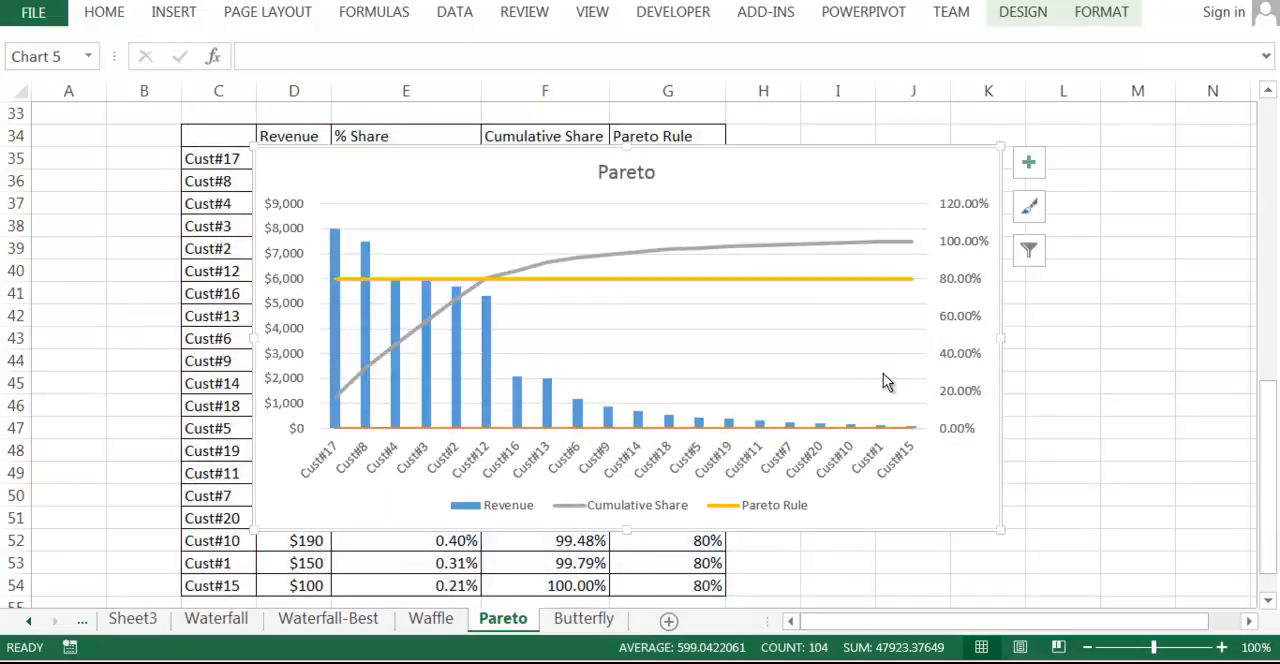
click(884, 377)
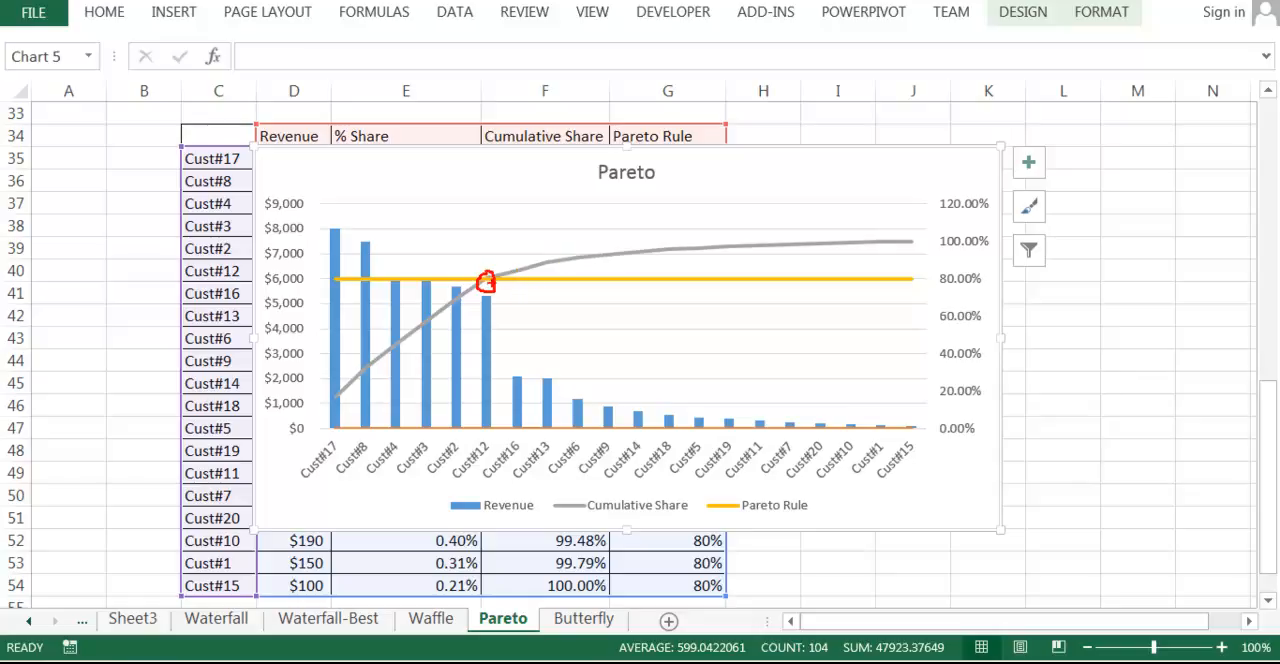
drag(489, 307, 506, 363)
click(402, 350)
click(420, 343)
click(448, 334)
click(481, 329)
drag(597, 199, 690, 197)
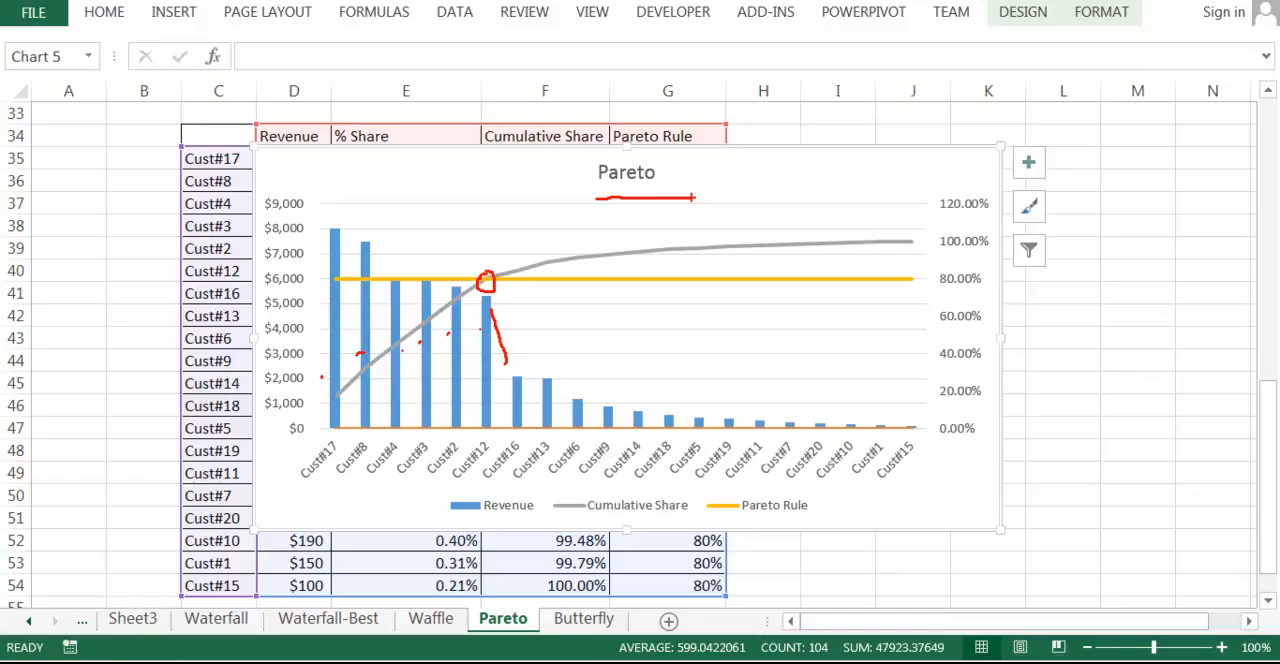
key(Escape)
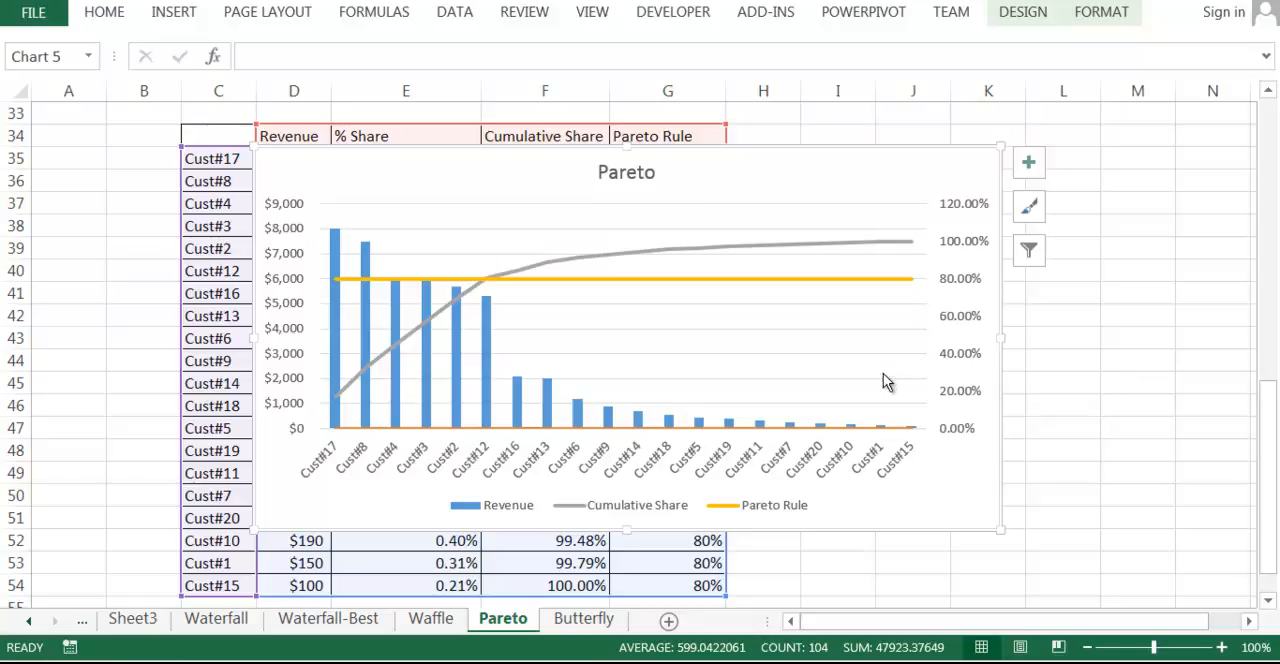
key(ctrl+2)
drag(325, 236, 384, 200)
drag(660, 260, 716, 209)
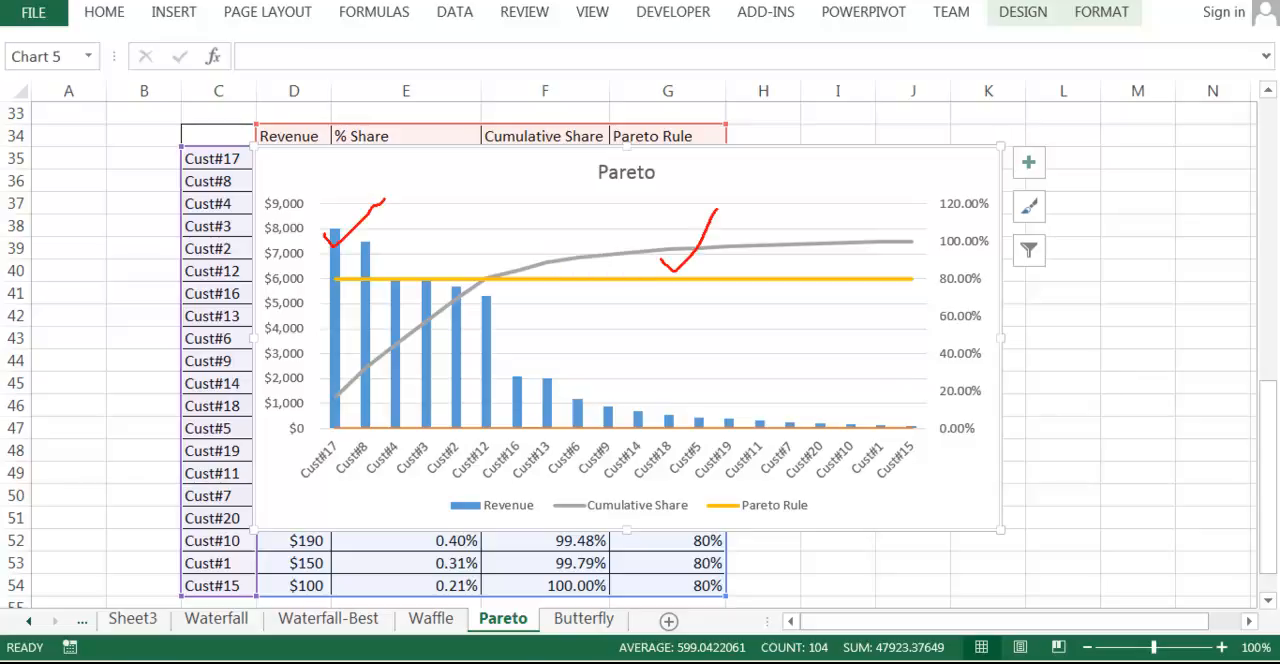
mouse_move(304, 192)
mouse_down()
mouse_move(256, 204)
mouse_move(325, 172)
mouse_up()
drag(965, 188, 911, 200)
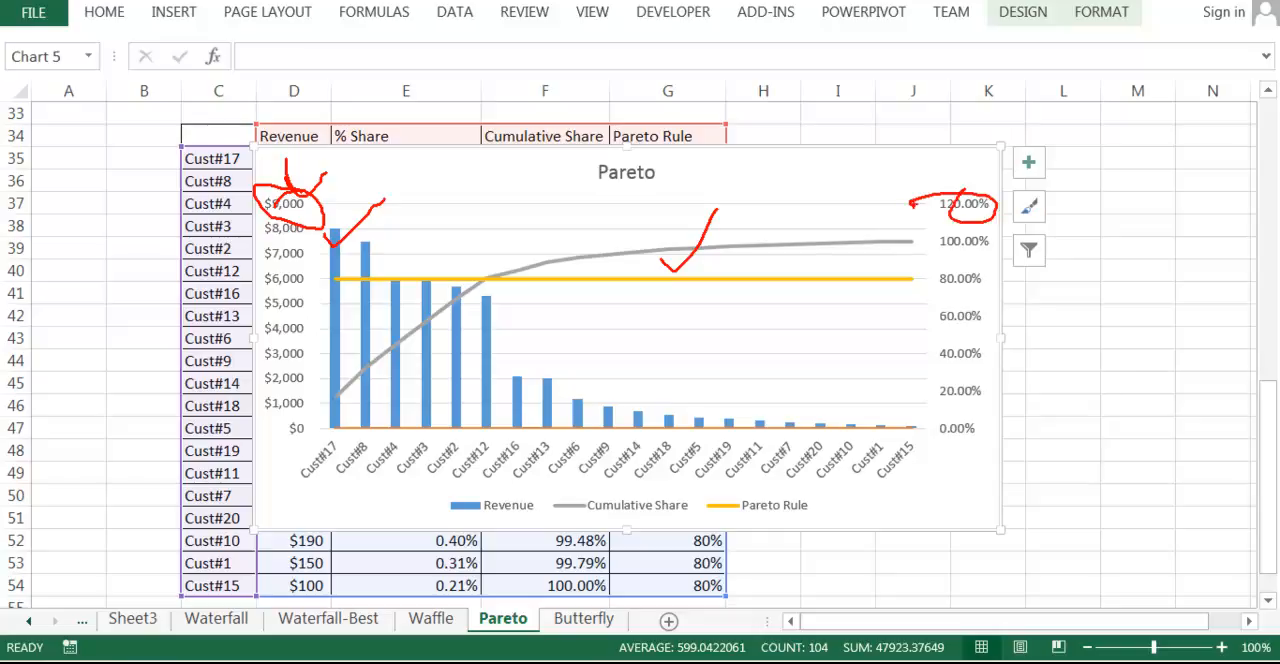
key(Escape)
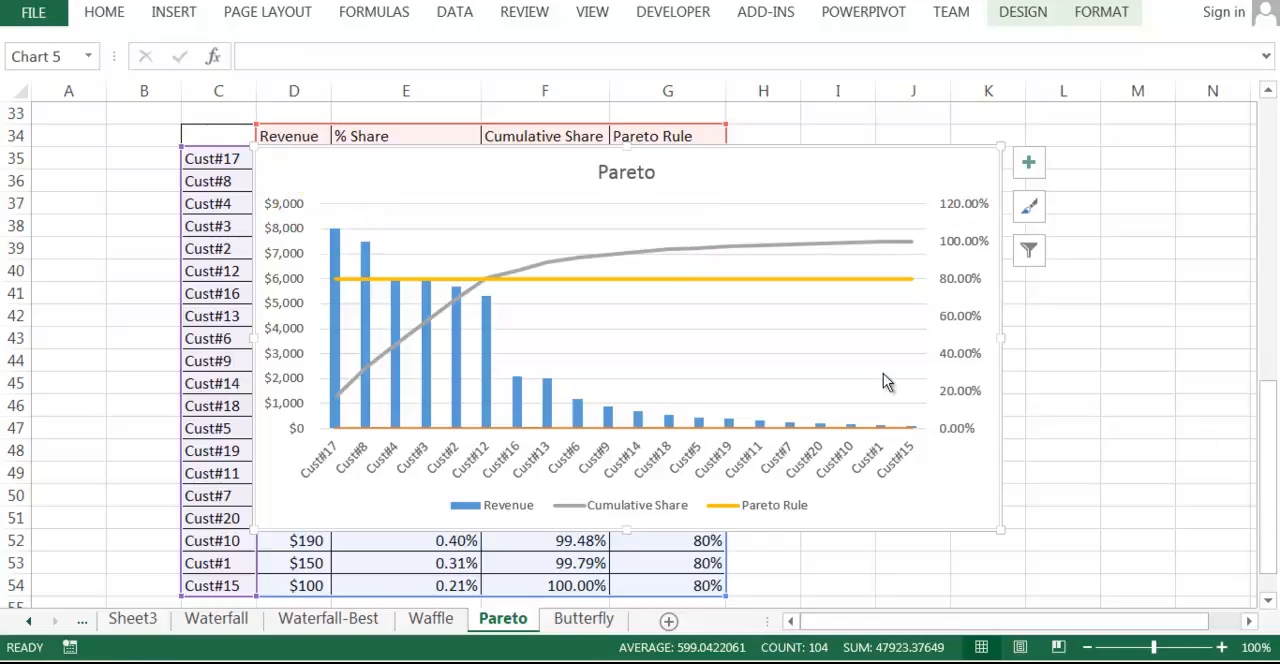